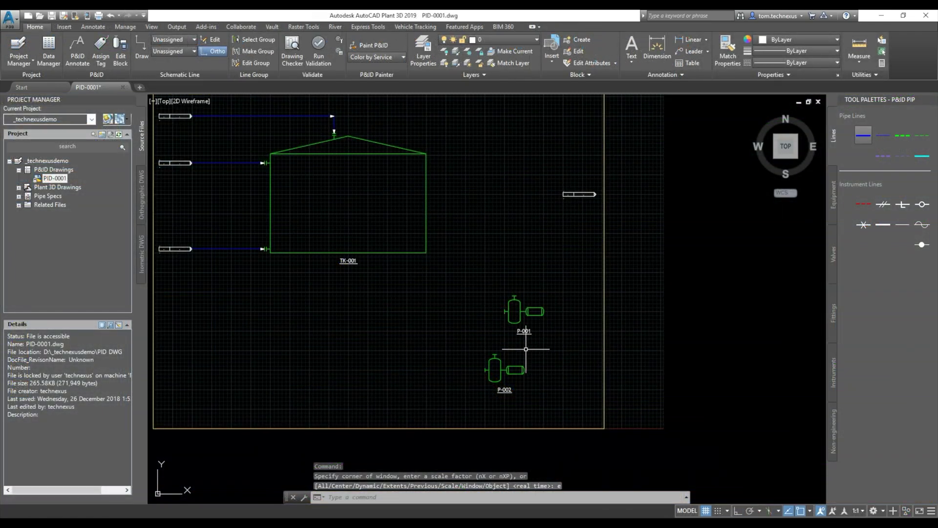
pyautogui.scroll(2, 527, 318)
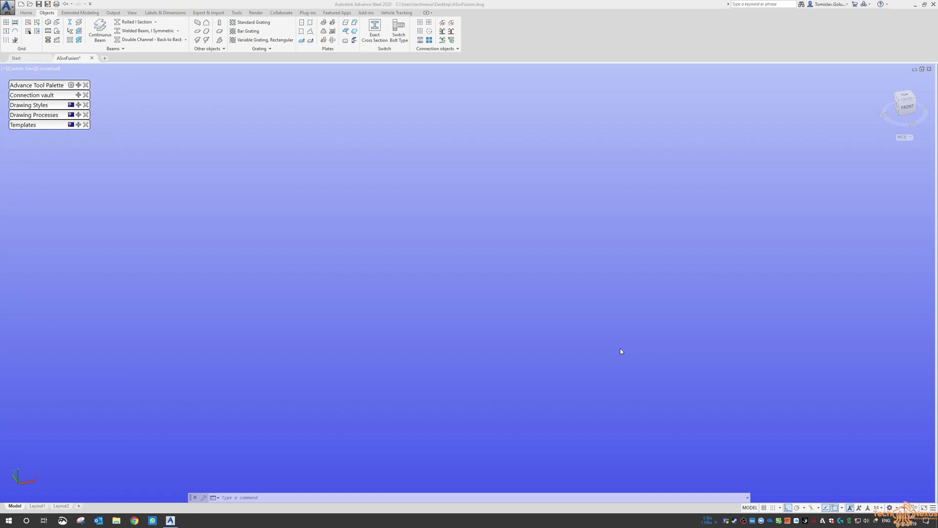
pyautogui.write('z')
pyautogui.press('Return')
pyautogui.write('e')
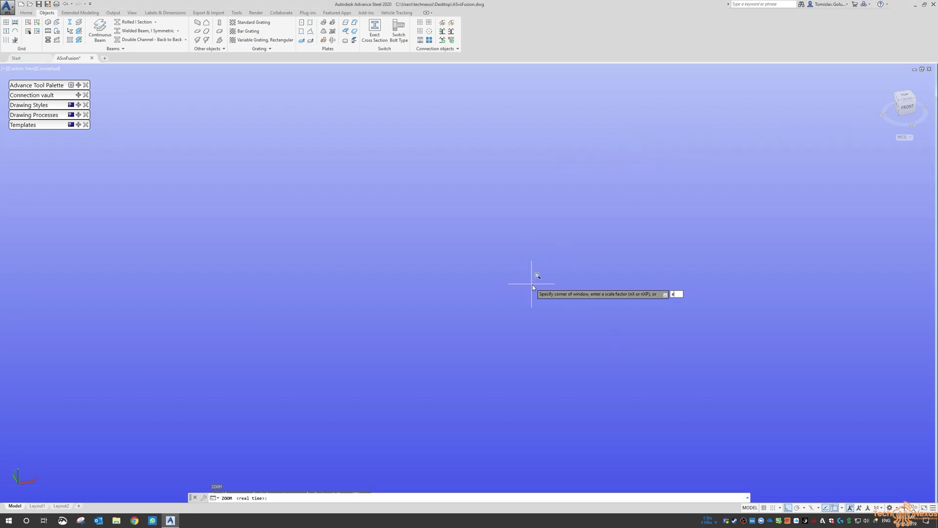
pyautogui.press('Return')
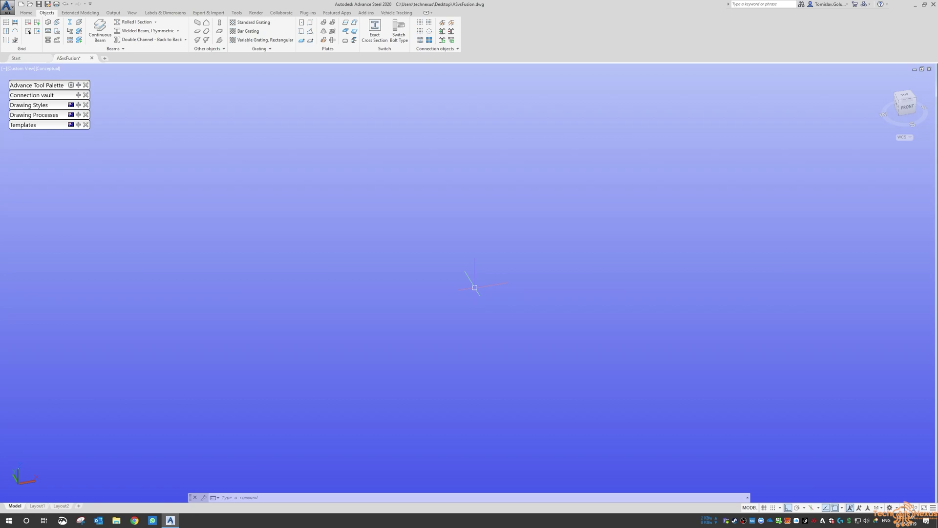
pyautogui.scroll(-3, 440, 308)
pyautogui.scroll(1, 266, 377)
pyautogui.moveTo(268, 366); pyautogui.dragTo(245, 364, button='middle')
pyautogui.click(324, 32)
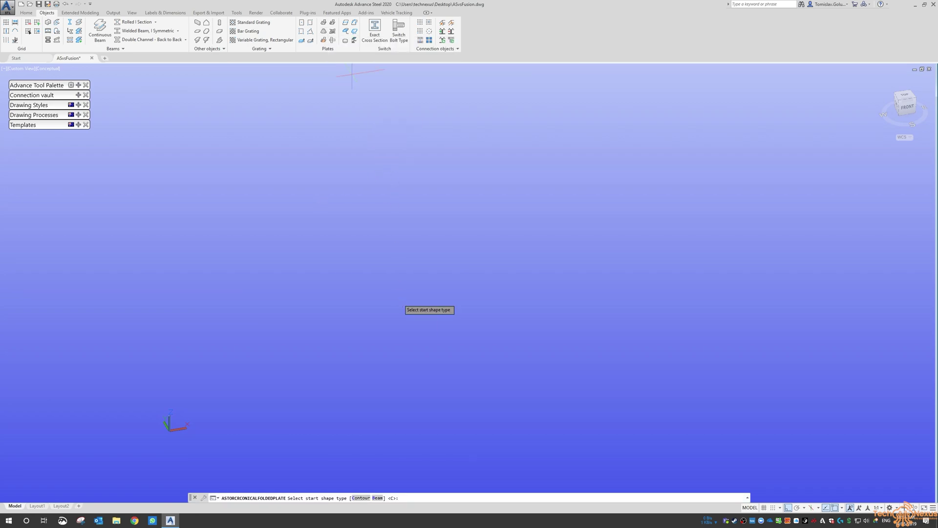
pyautogui.press('Escape')
pyautogui.press('Escape')
pyautogui.press('Escape')
# Step: Draw a circle freehand in the empty model as the first contour for a conical folded plate
pyautogui.write('c')
pyautogui.press('Return')
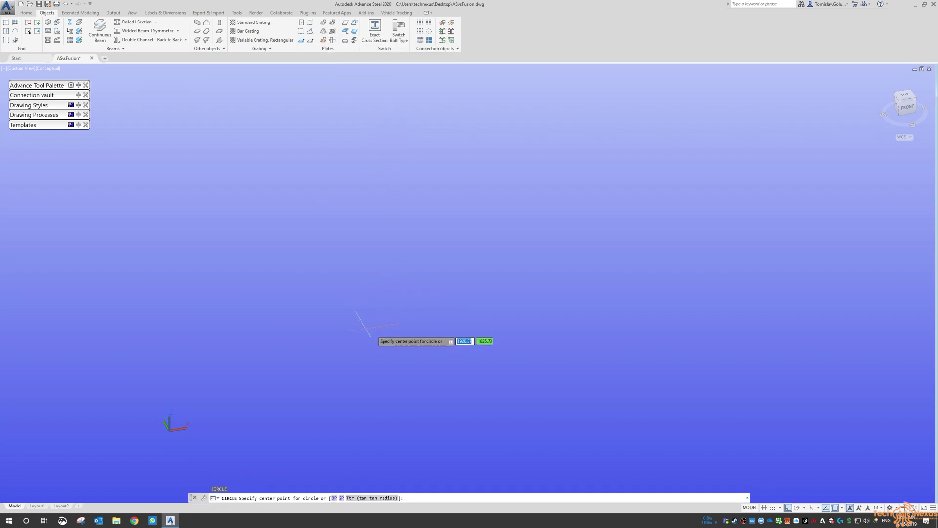
pyautogui.click(376, 331)
pyautogui.click(429, 329)
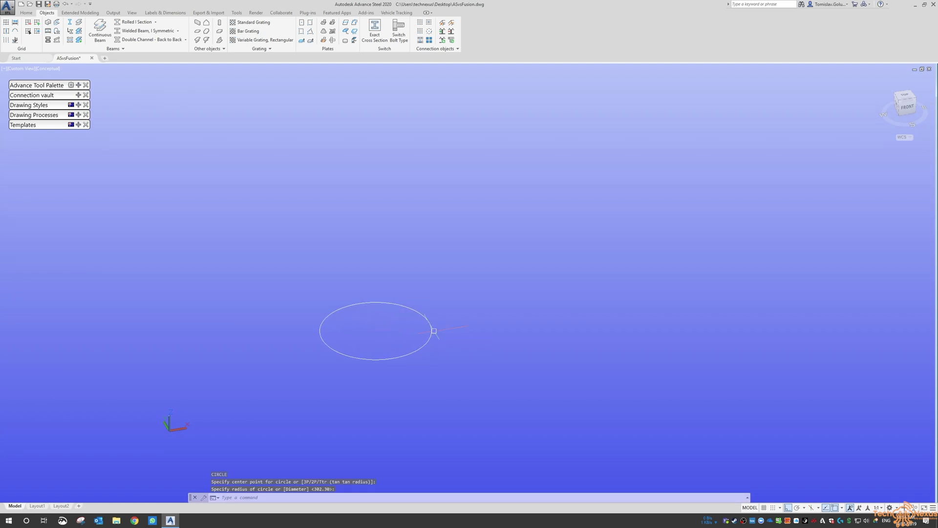
# Step: Draw a larger rectangle around the circle on the same plane
pyautogui.write('rec')
pyautogui.press('Return')
pyautogui.click(299, 401)
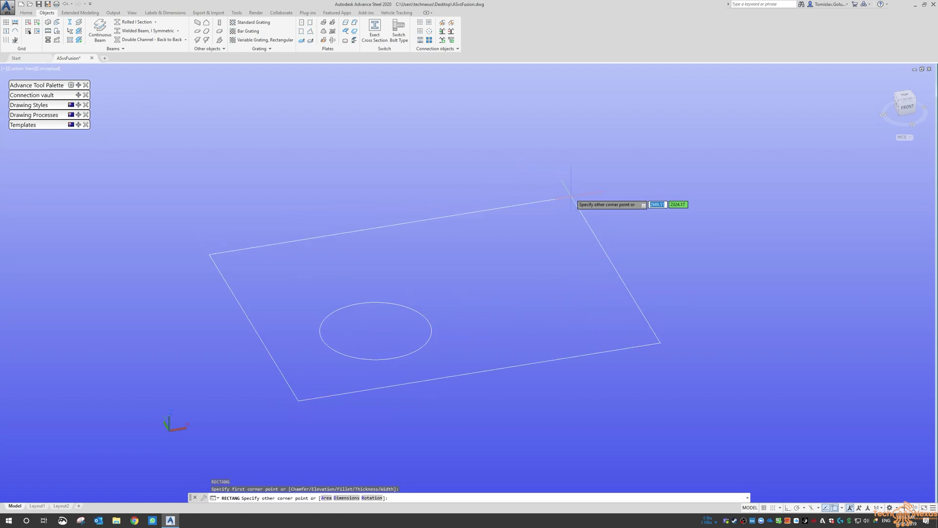
pyautogui.click(587, 166)
pyautogui.scroll(-4, 477, 287)
pyautogui.keyDown('shift'); pyautogui.moveTo(502, 309); pyautogui.dragTo(508, 290, button='middle'); pyautogui.keyUp('shift')
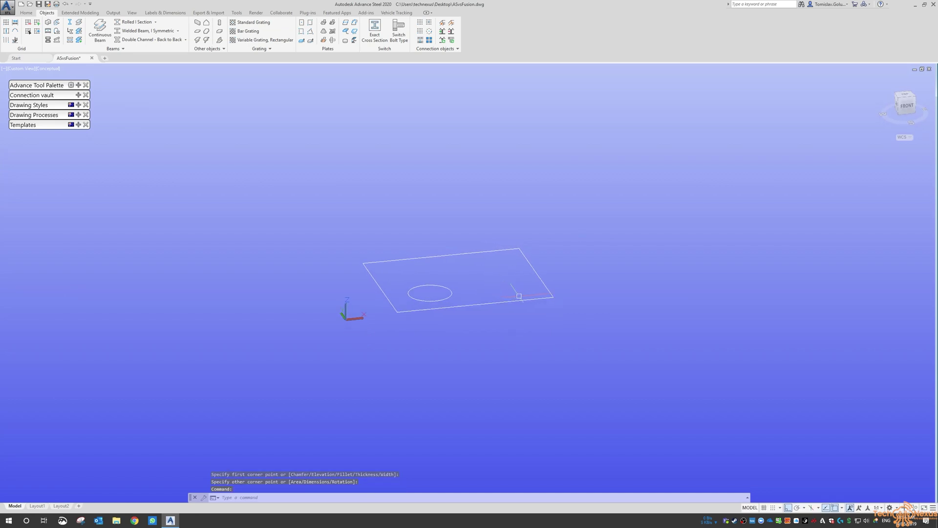
# Step: Move the rectangle vertically upward so it sits well above the circle
pyautogui.write('m')
pyautogui.press('Return')
pyautogui.click(636, 271)
pyautogui.click(532, 308)
pyautogui.press('Return')
pyautogui.click(599, 371)
pyautogui.click(631, 249)
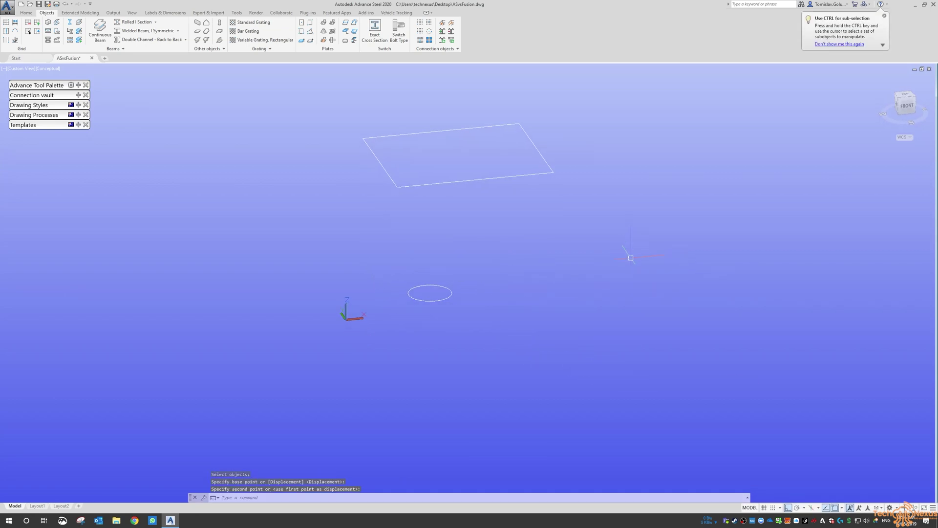
pyautogui.moveTo(480, 204); pyautogui.dragTo(469, 245, button='middle')
# Step: Create a 10 mm thick conical folded plate from the rectangle contour to the circle contour, keeping the default settings
pyautogui.click(323, 31)
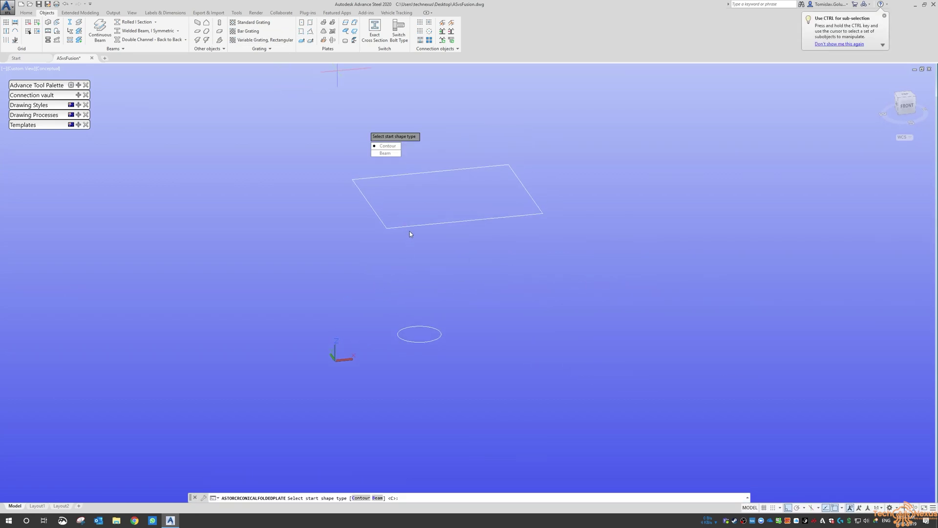
pyautogui.press('Return')
pyautogui.click(385, 226)
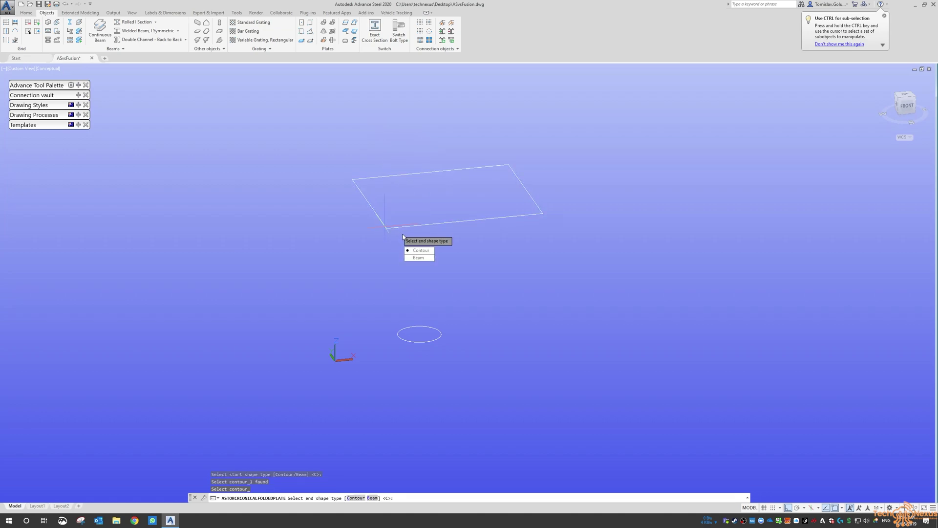
pyautogui.press('Return')
pyautogui.click(417, 327)
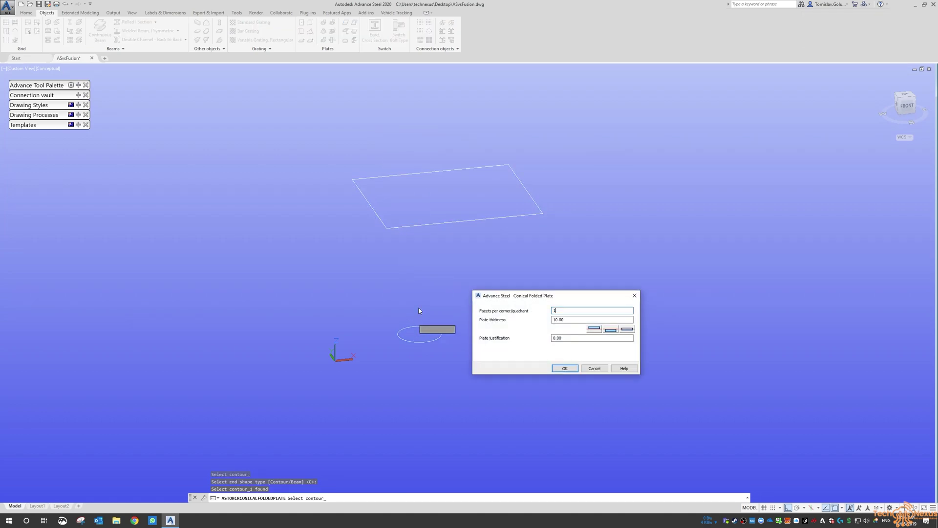
pyautogui.click(561, 366)
pyautogui.keyDown('shift'); pyautogui.moveTo(494, 292); pyautogui.dragTo(524, 323, button='middle'); pyautogui.keyUp('shift')
pyautogui.scroll(2, 476, 254)
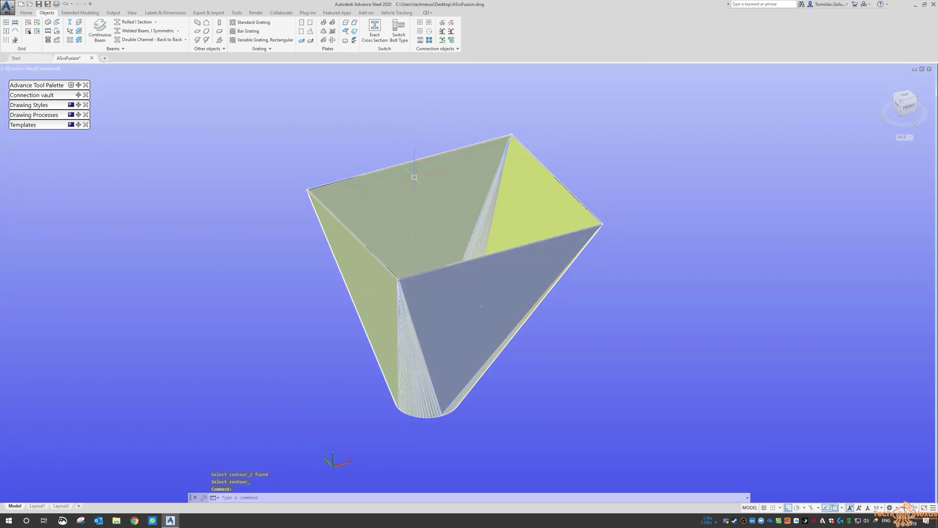
# Step: Erase the conical folded plate together with its rectangle and circle contours
pyautogui.click(647, 137)
pyautogui.click(306, 455)
pyautogui.write('E')
pyautogui.press('Return')
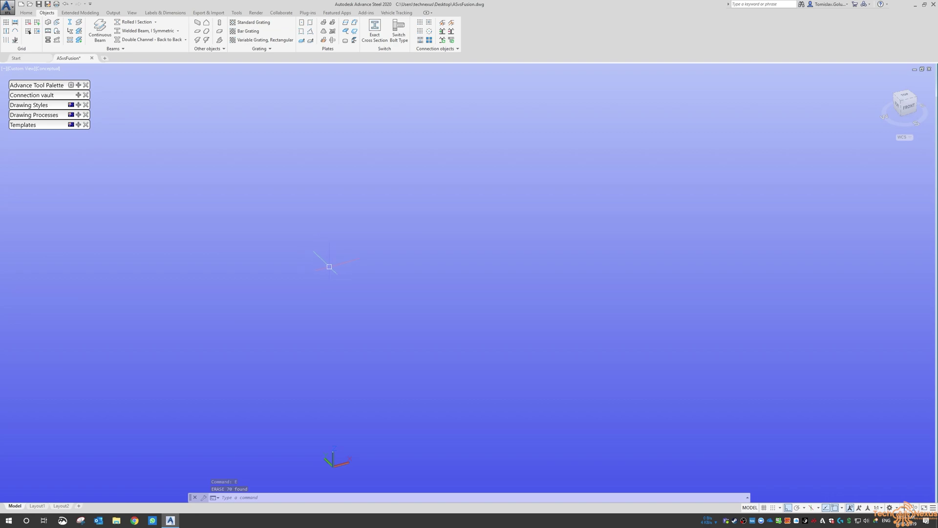
# Step: Create a rectangular plate by its diagonal, starting at 0,0 and measuring about 295 by 281 mm
pyautogui.moveTo(384, 355); pyautogui.dragTo(353, 312, button='middle')
pyautogui.moveTo(342, 424); pyautogui.dragTo(361, 383, button='middle')
pyautogui.moveTo(388, 278); pyautogui.dragTo(373, 294, button='middle')
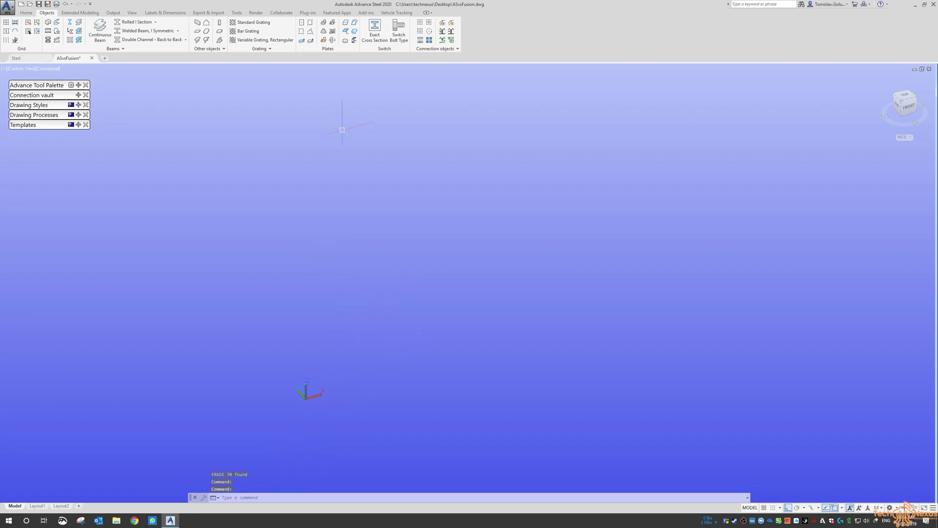
pyautogui.click(311, 23)
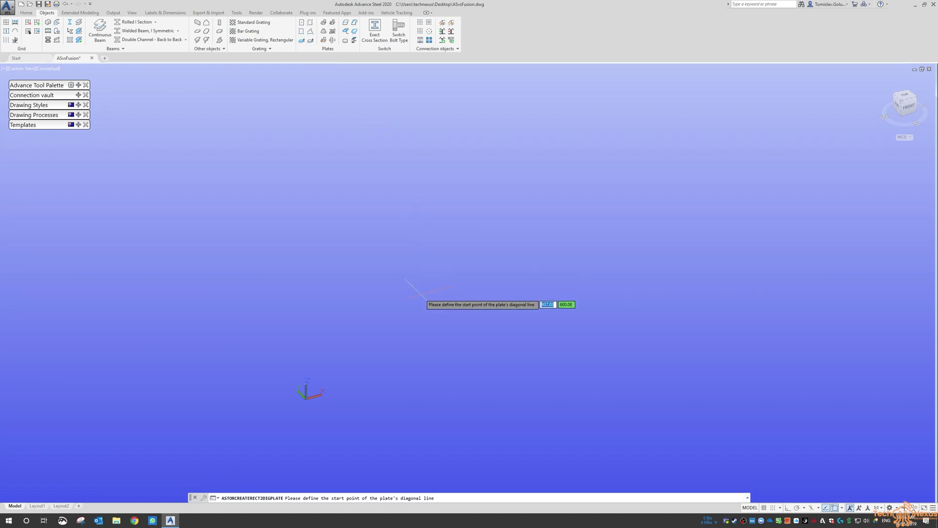
pyautogui.write('0,0')
pyautogui.press('Return')
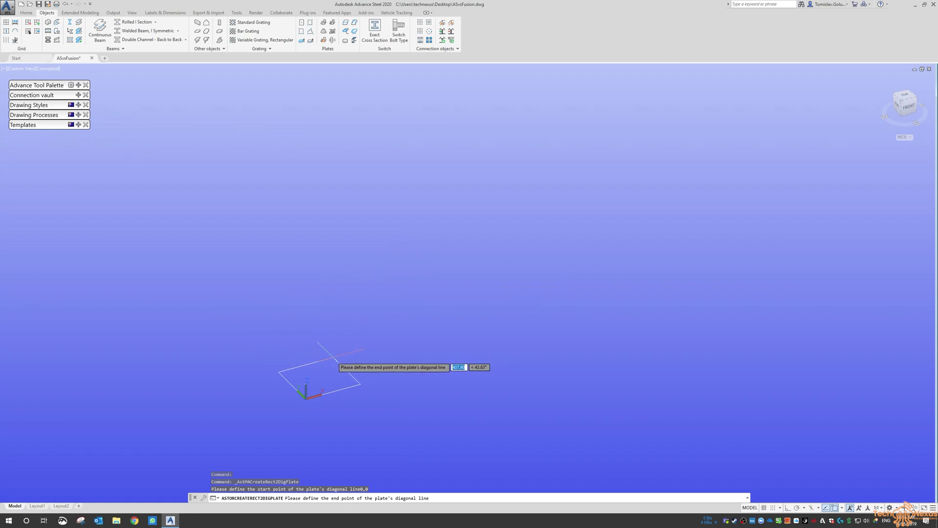
pyautogui.click(333, 359)
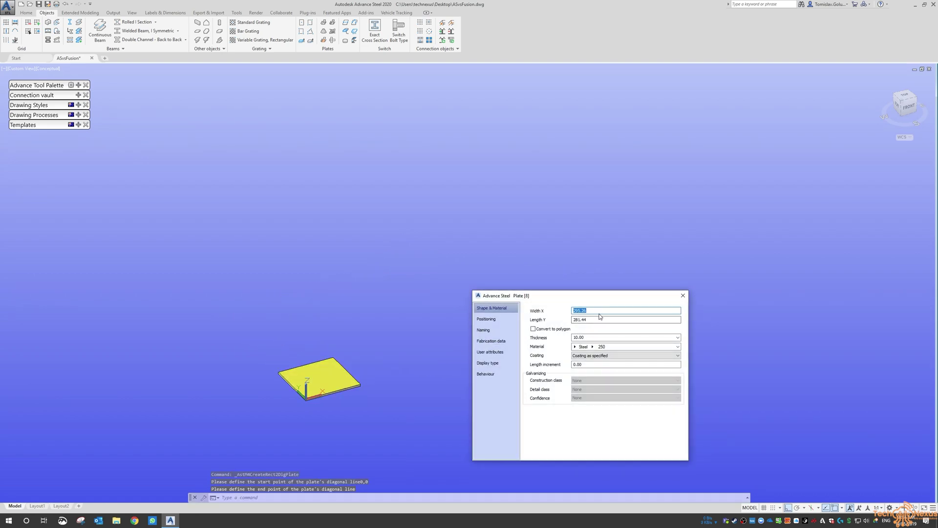
# Step: Set the plate's width X and length Y to 300 mm each
pyautogui.write('300')
pyautogui.press('Tab')
pyautogui.write('300')
pyautogui.press('Tab')
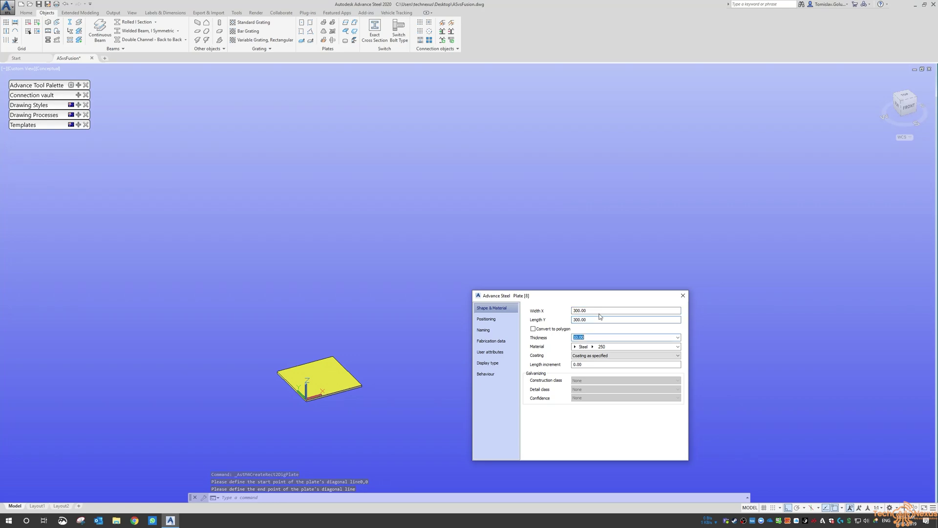
pyautogui.click(683, 296)
pyautogui.scroll(5, 343, 389)
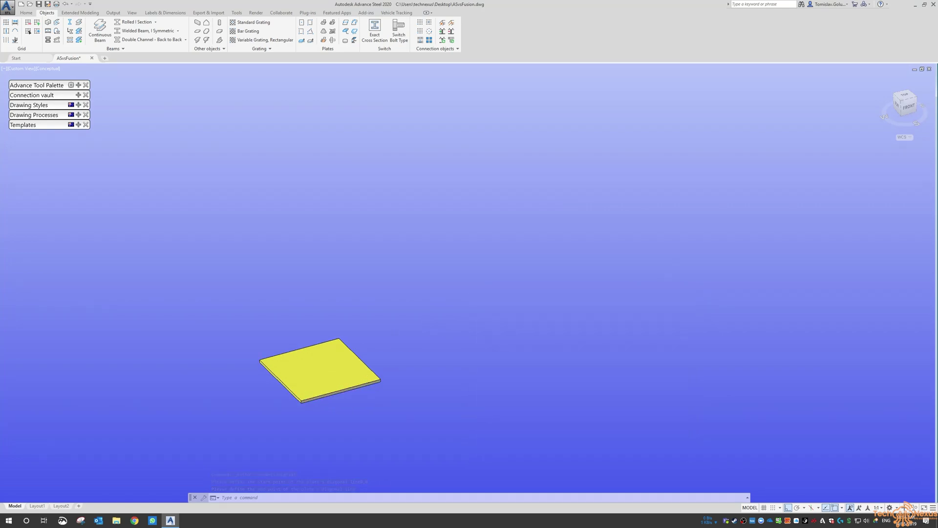
pyautogui.keyDown('shift'); pyautogui.moveTo(465, 388); pyautogui.dragTo(300, 396, button='middle'); pyautogui.keyUp('shift')
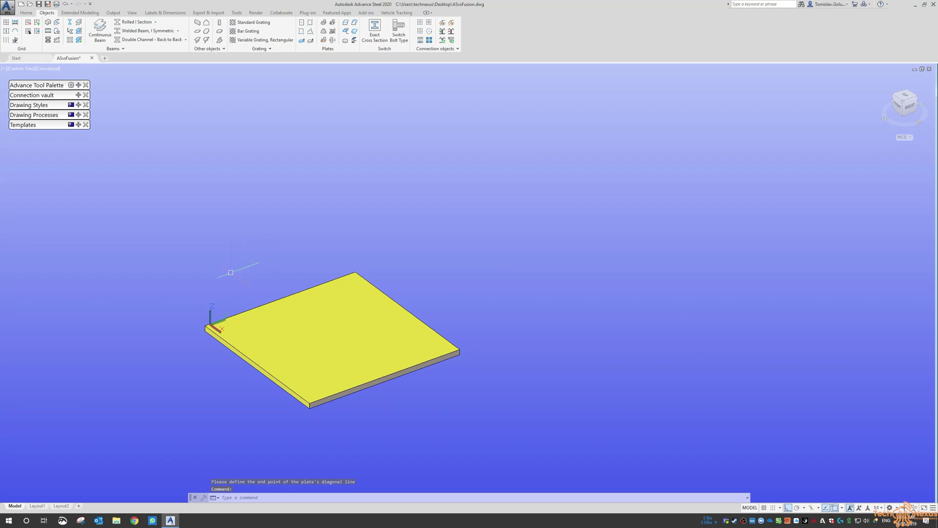
# Step: Move the plate away from the coordinate origin with Ortho turned off
pyautogui.moveTo(237, 272); pyautogui.dragTo(276, 258, button='middle')
pyautogui.write('m')
pyautogui.press('space')
pyautogui.click(523, 264)
pyautogui.click(415, 346)
pyautogui.press('space')
pyautogui.click(514, 258)
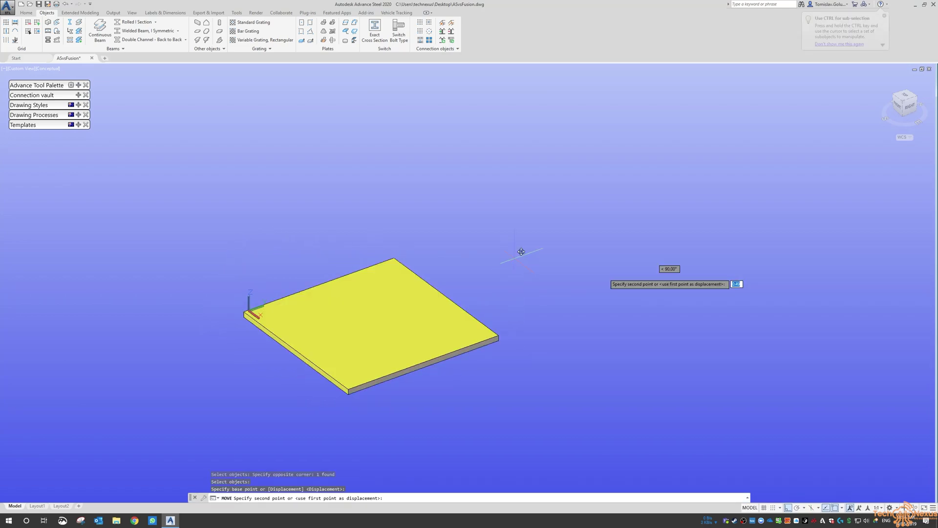
pyautogui.press('F8')
pyautogui.click(792, 271)
pyautogui.moveTo(701, 249); pyautogui.dragTo(506, 213, button='middle')
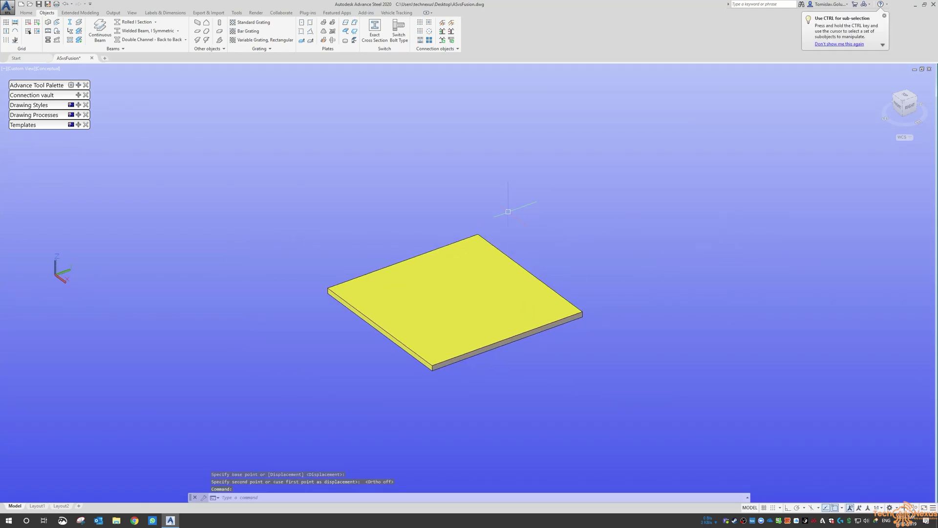
pyautogui.scroll(2, 453, 237)
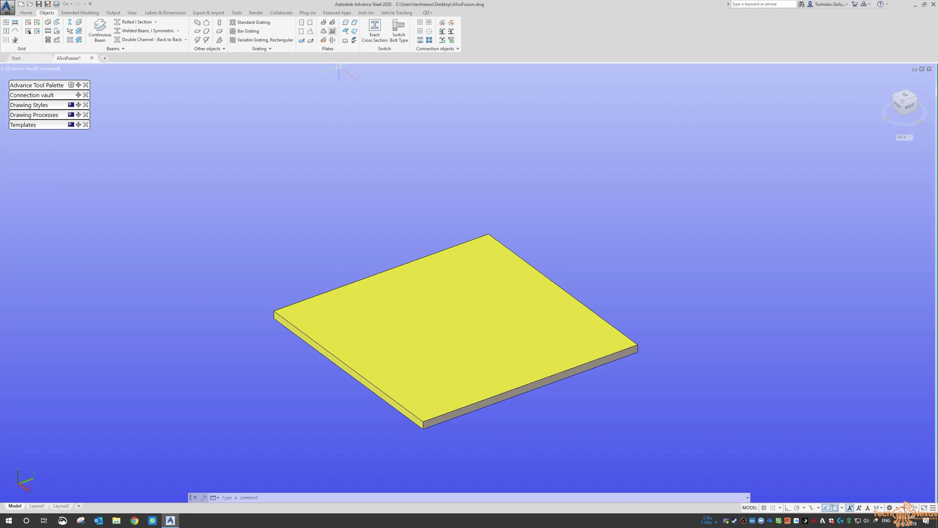
# Step: Place the UCS origin on the plate's top corner, with X along its far edge and Y pointing vertically up, using Ortho
pyautogui.moveTo(207, 290); pyautogui.dragTo(233, 318, button='middle')
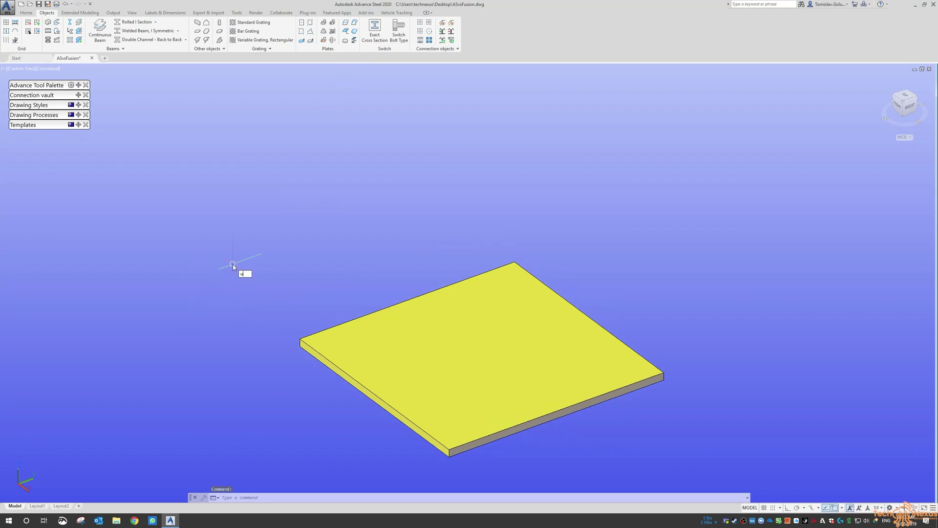
pyautogui.press('Escape')
pyautogui.press('Escape')
pyautogui.write('ucs')
pyautogui.press('Return')
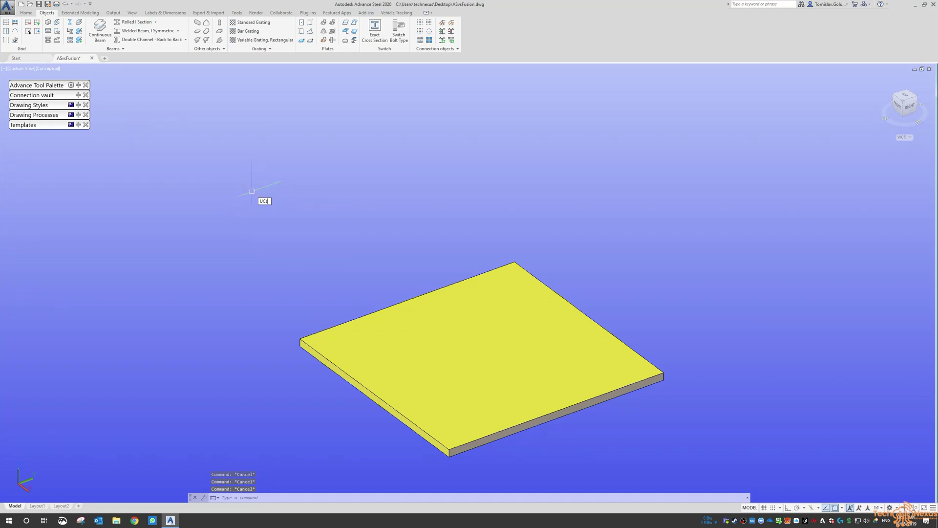
pyautogui.click(301, 337)
pyautogui.press('F8')
pyautogui.click(632, 237)
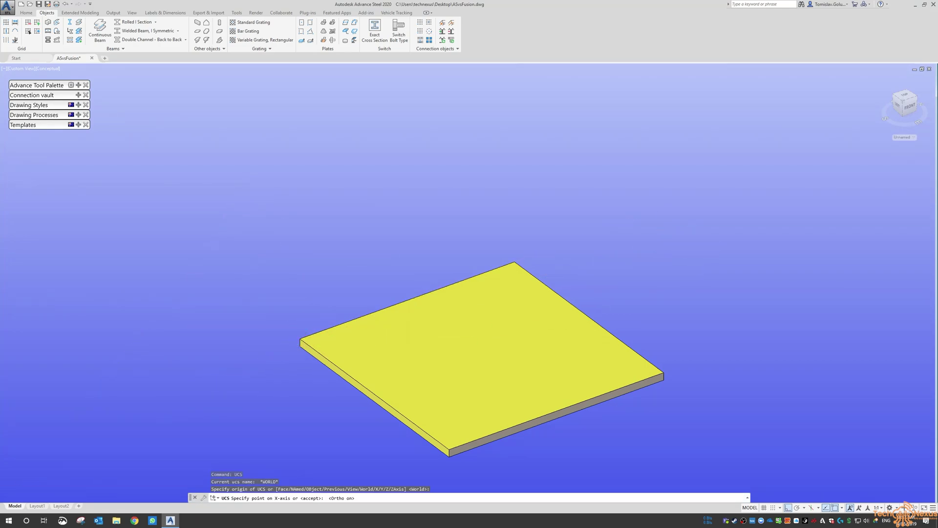
pyautogui.click(344, 134)
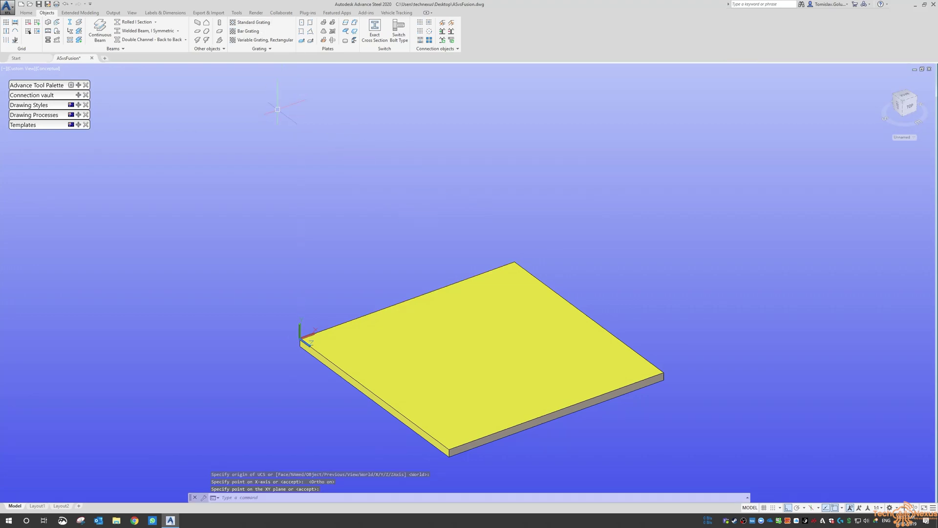
# Step: Create a smaller vertical rectangular plate by its diagonal, standing apart from the horizontal plate
pyautogui.click(310, 22)
pyautogui.click(114, 406)
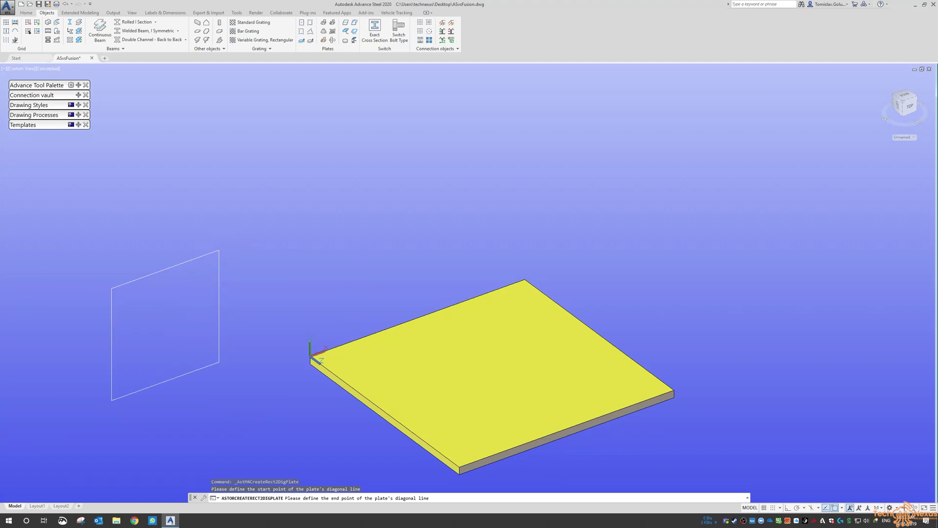
pyautogui.click(218, 250)
pyautogui.click(682, 296)
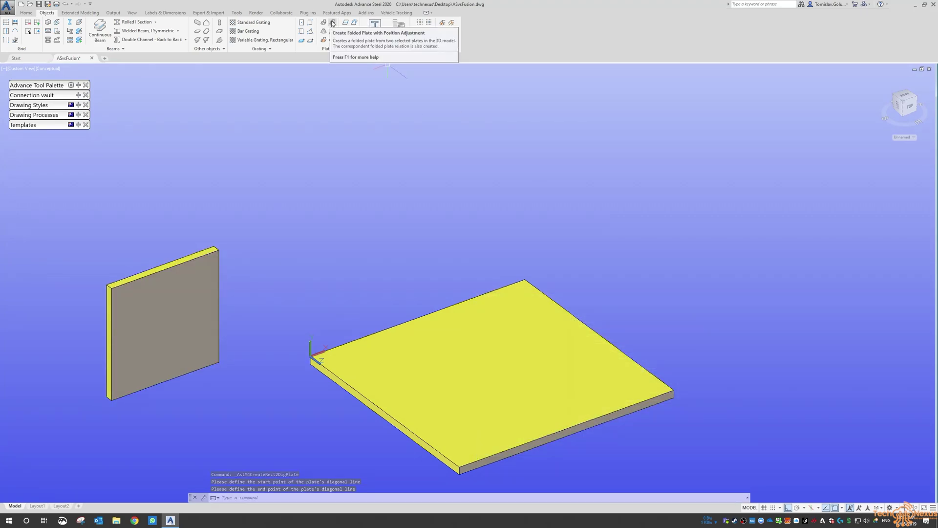
# Step: Join the small plate to the horizontal plate's far edge as a folded plate with position adjustment at a 45° angle
pyautogui.click(334, 22)
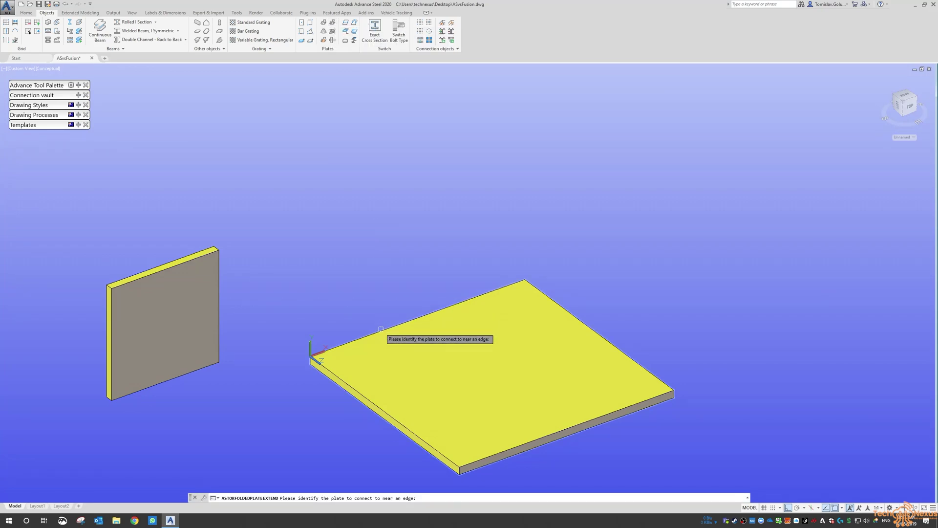
pyautogui.click(202, 372)
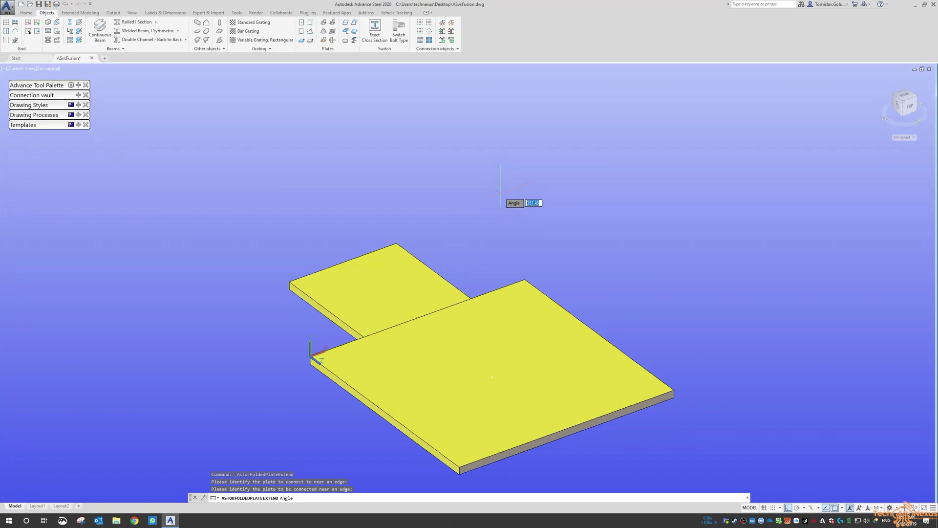
pyautogui.write('45')
pyautogui.press('Return')
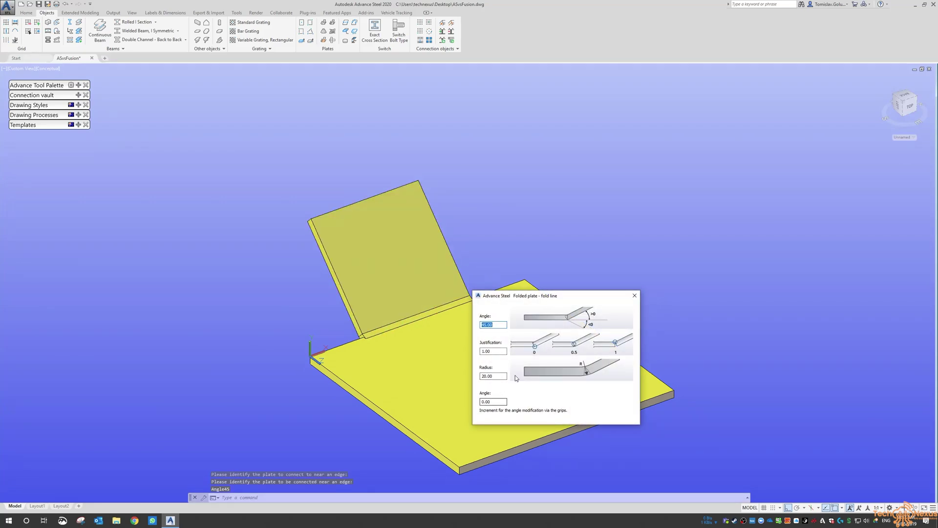
pyautogui.click(634, 295)
pyautogui.keyDown('shift'); pyautogui.moveTo(464, 345); pyautogui.dragTo(498, 239, button='middle'); pyautogui.keyUp('shift')
pyautogui.hotkey('ctrl', 'a')
pyautogui.press('Escape')
pyautogui.press('Escape')
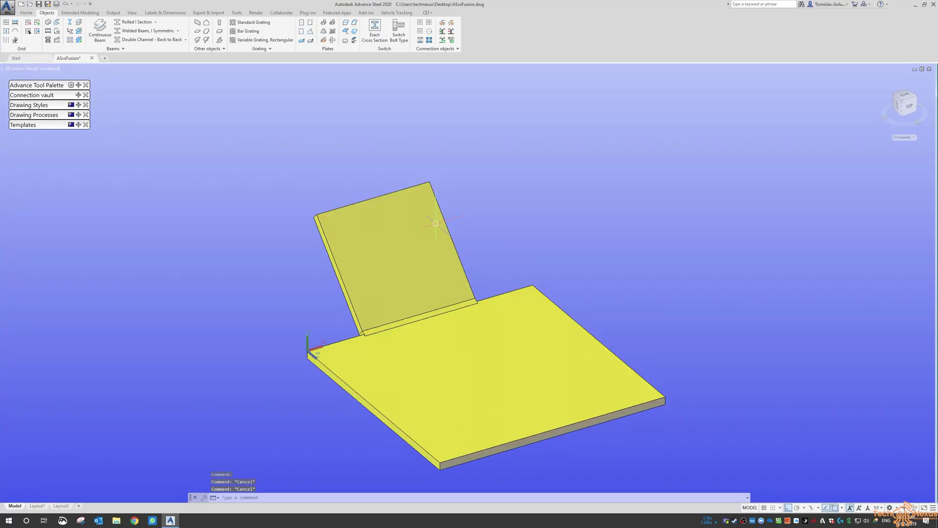
# Step: Undo the folded plate connection between the two plates
pyautogui.write('u')
pyautogui.press('Return')
pyautogui.write('u')
pyautogui.press('Return')
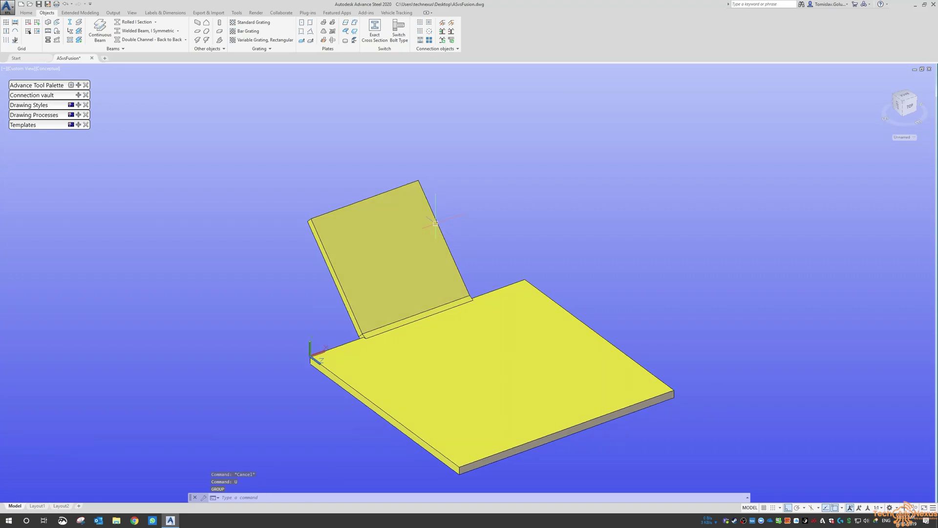
# Step: Erase the small vertical plate standing apart from the horizontal plate
pyautogui.click(189, 288)
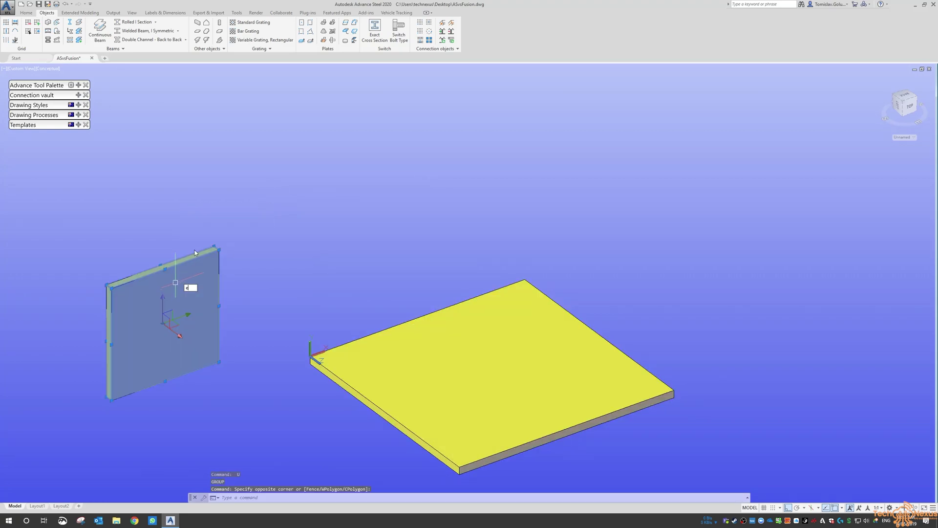
pyautogui.write('e')
pyautogui.press('Return')
pyautogui.moveTo(404, 224); pyautogui.dragTo(359, 215, button='middle')
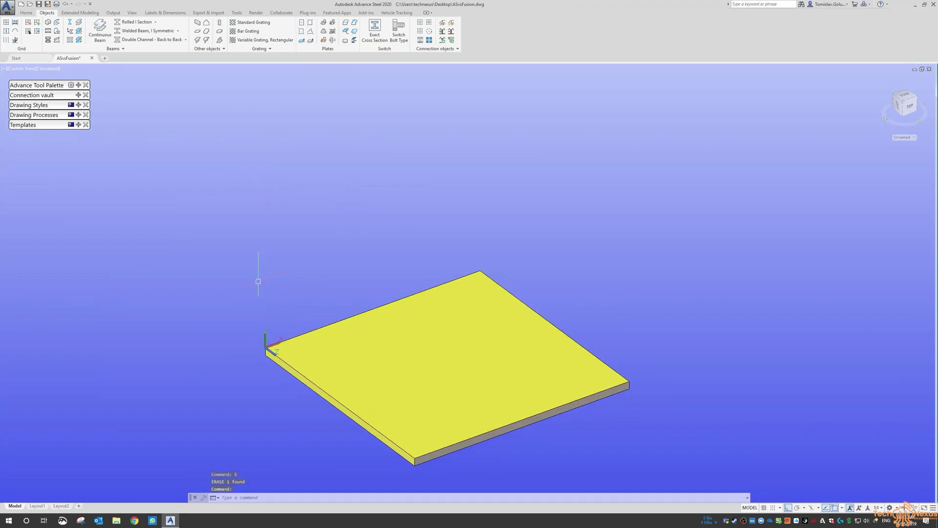
# Step: Create a vertical rectangular plate by its diagonal from the UCS origin, with width 300 and length 150
pyautogui.click(322, 23)
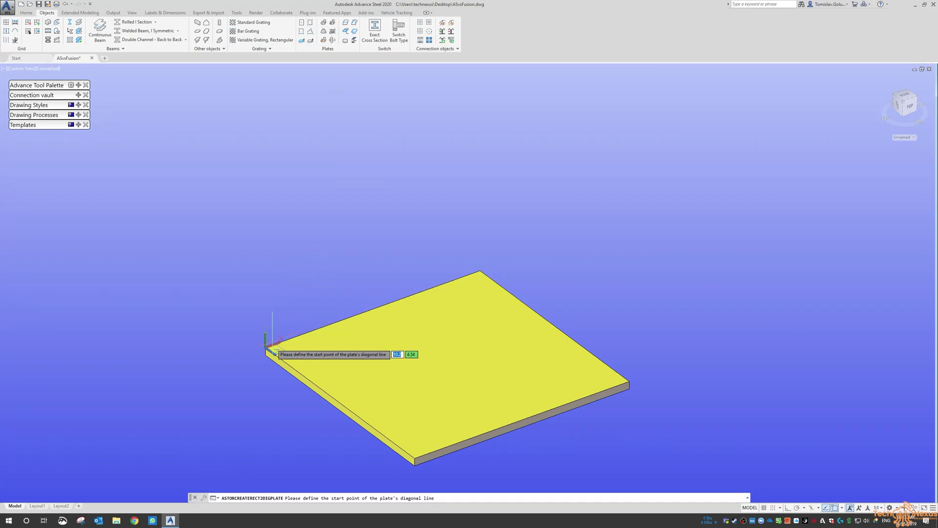
pyautogui.click(266, 346)
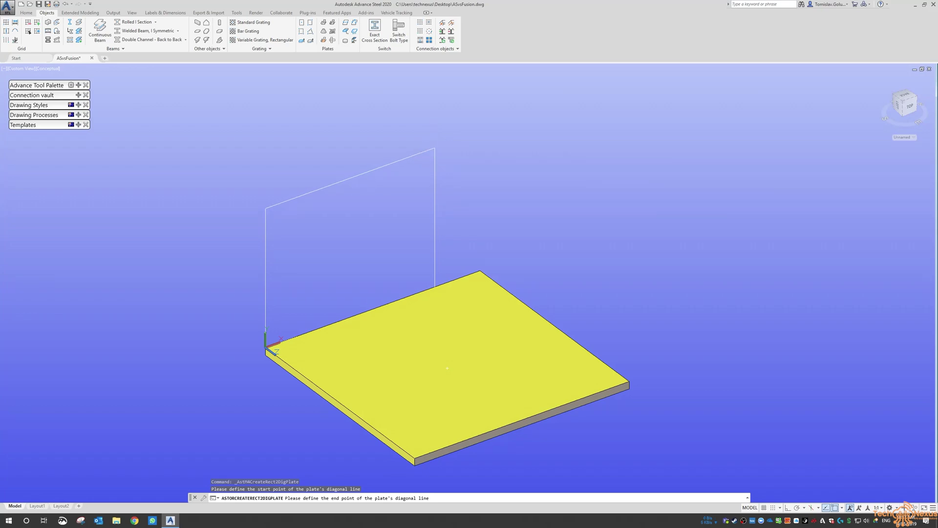
pyautogui.click(432, 146)
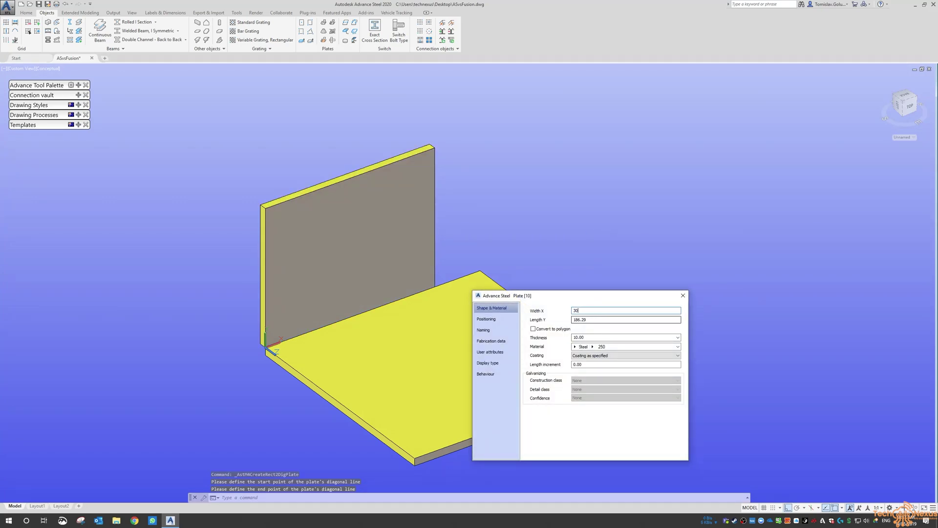
pyautogui.write('0')
pyautogui.press('Tab')
pyautogui.write('150')
pyautogui.press('Tab')
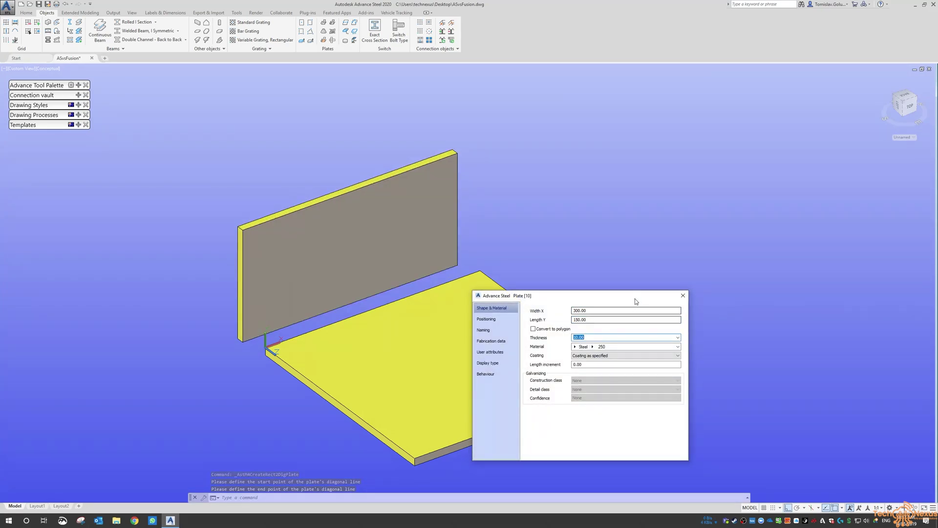
pyautogui.click(683, 296)
# Step: Move the vertical plate so its lower corner snaps to the matching corner of the horizontal plate's far edge
pyautogui.write('m')
pyautogui.press('space')
pyautogui.click(450, 258)
pyautogui.press('space')
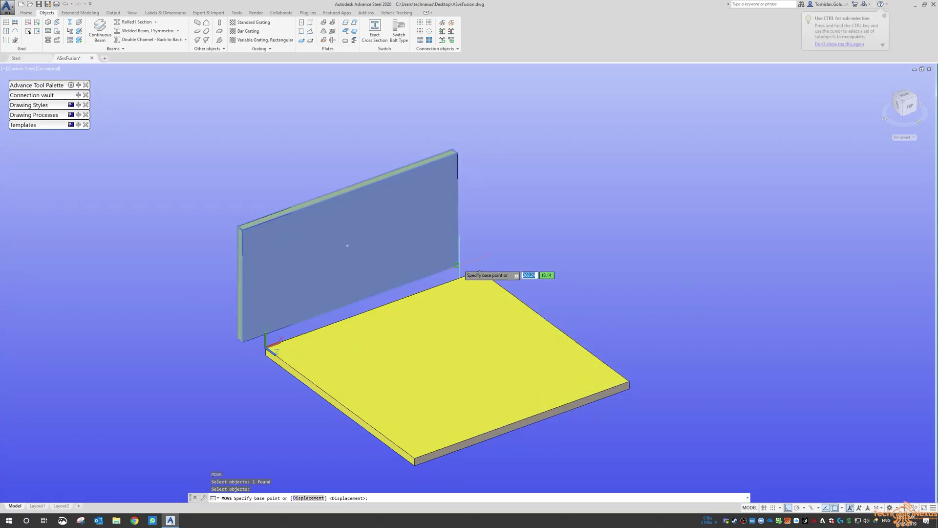
pyautogui.click(457, 265)
pyautogui.click(480, 271)
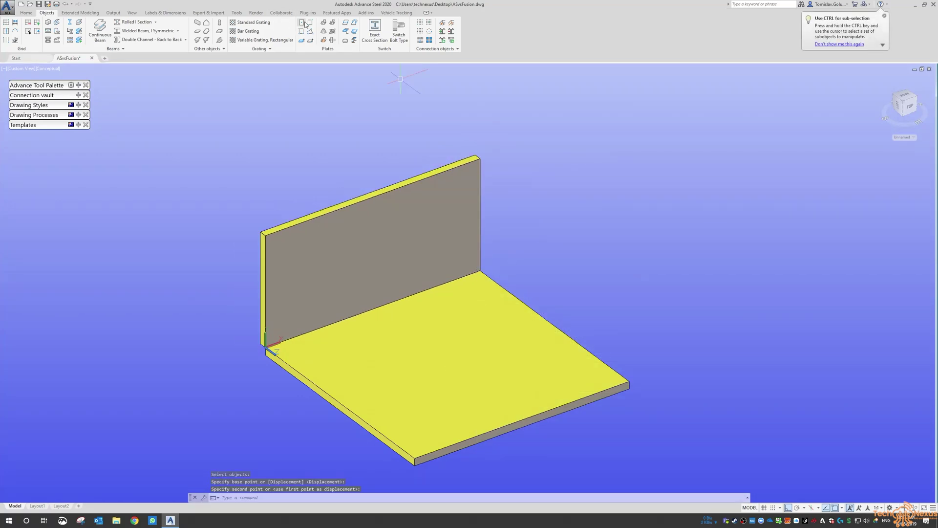
# Step: Join the vertical plate to the horizontal plate as a folded plate and set the fold radius to 50
pyautogui.click(323, 23)
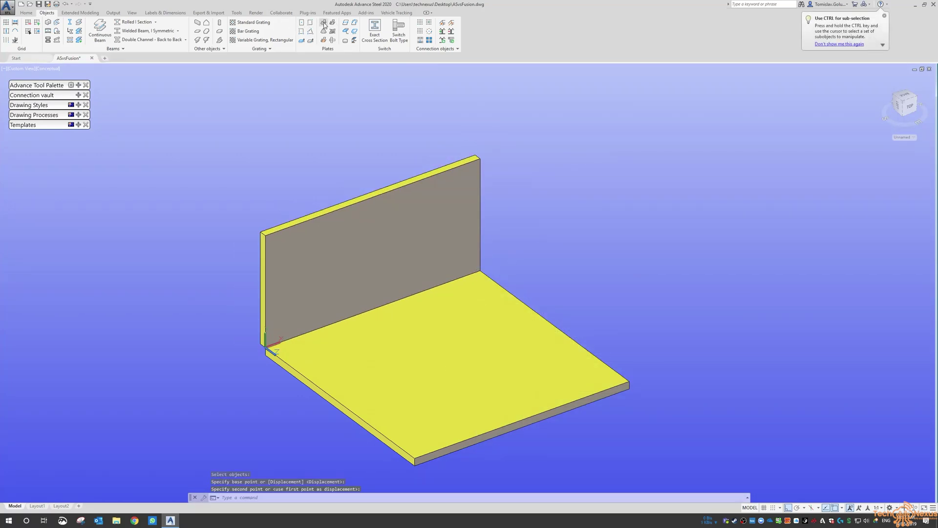
pyautogui.click(283, 363)
pyautogui.click(264, 309)
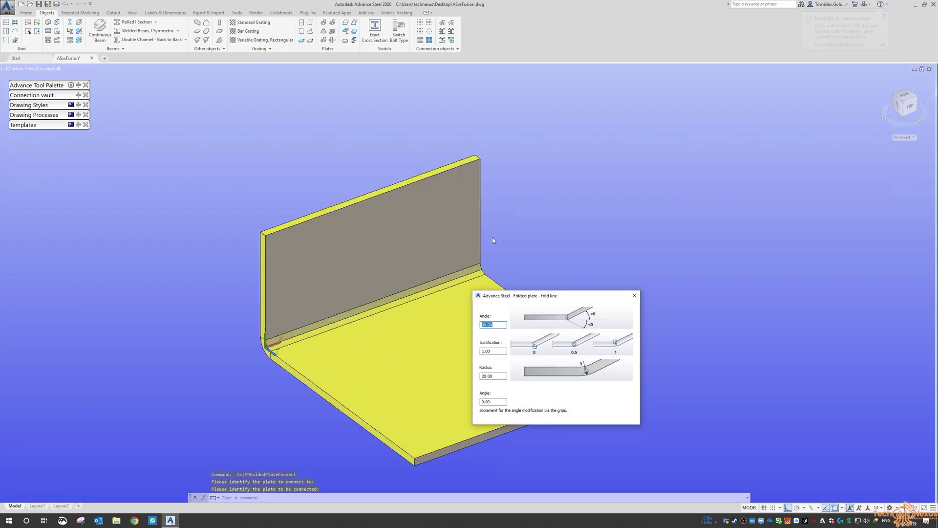
pyautogui.doubleClick(493, 376)
pyautogui.write('50')
pyautogui.press('Return')
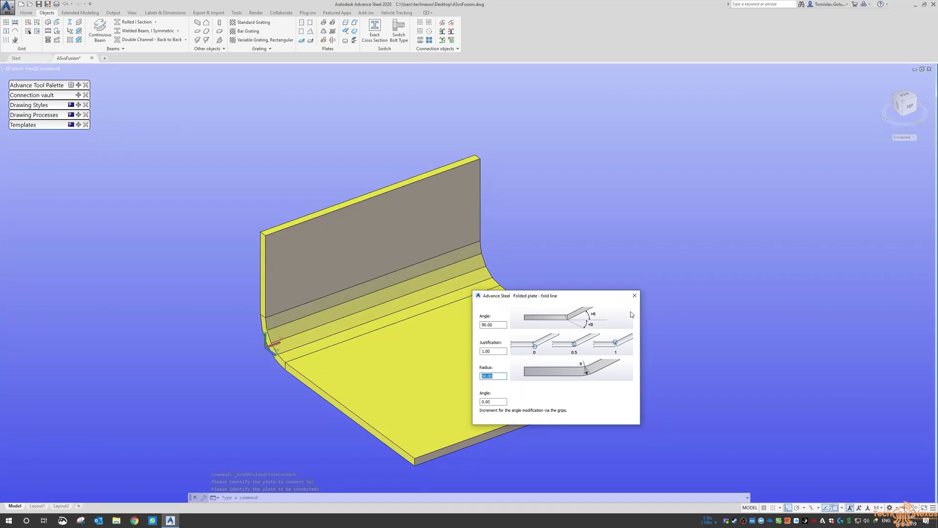
pyautogui.click(638, 296)
# Step: Place the UCS origin at the horizontal plate's upper corner beside the fold, with X along its adjacent free edge and Y vertical
pyautogui.scroll(-1, 435, 186)
pyautogui.moveTo(560, 207); pyautogui.dragTo(434, 237, button='middle')
pyautogui.write('ucs')
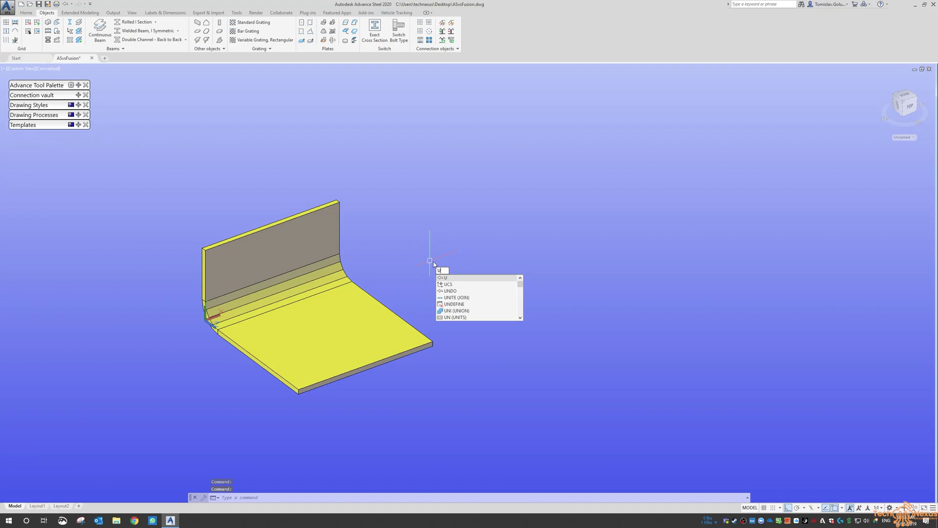
pyautogui.press('Return')
pyautogui.click(351, 281)
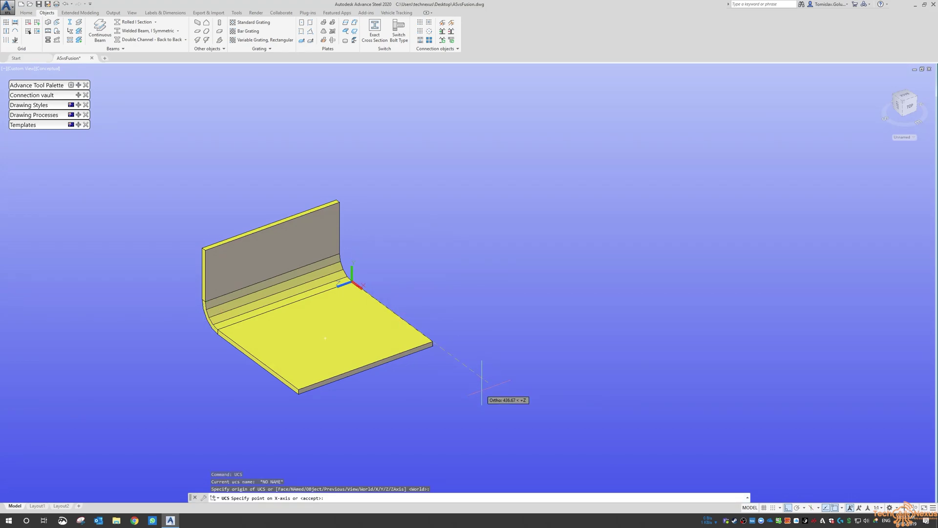
pyautogui.click(482, 385)
pyautogui.press('Return')
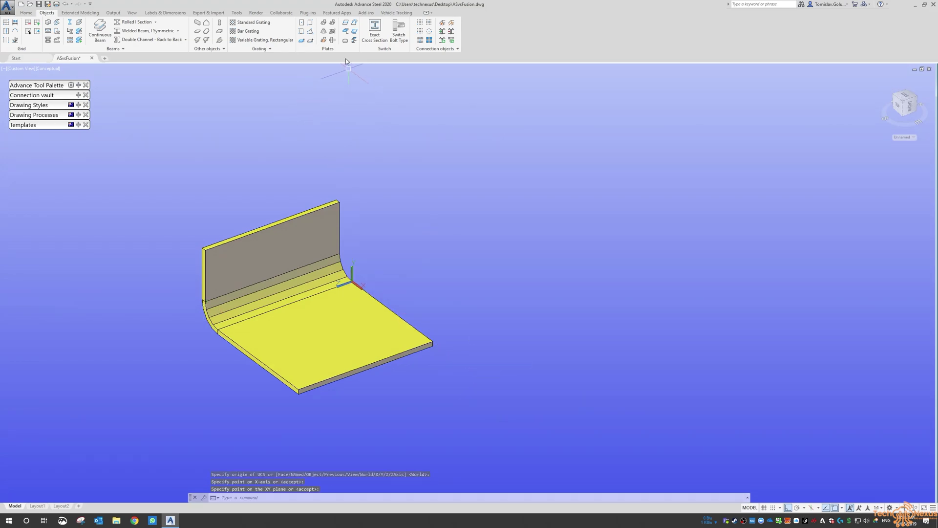
# Step: Create a vertical rectangular plate by its diagonal from the new UCS origin, with width 450 and length 300
pyautogui.click(311, 22)
pyautogui.click(352, 283)
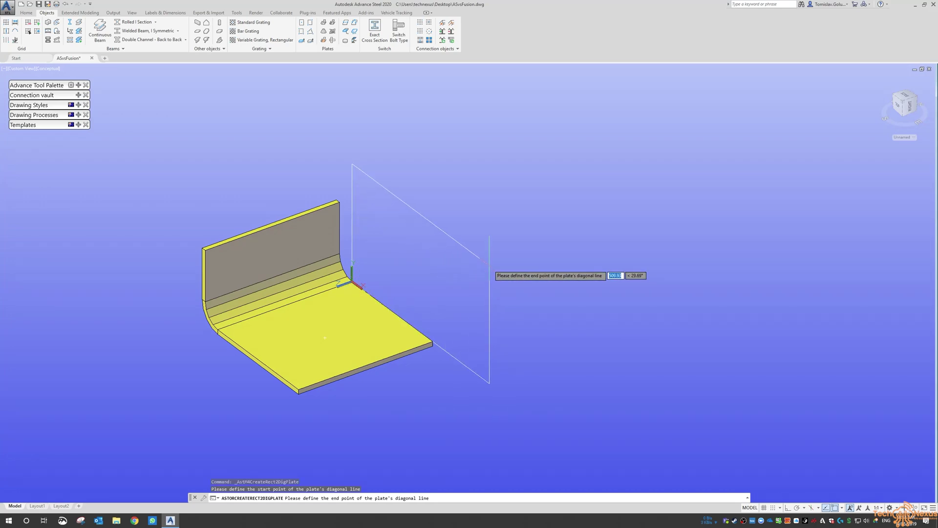
pyautogui.click(541, 247)
pyautogui.write('450')
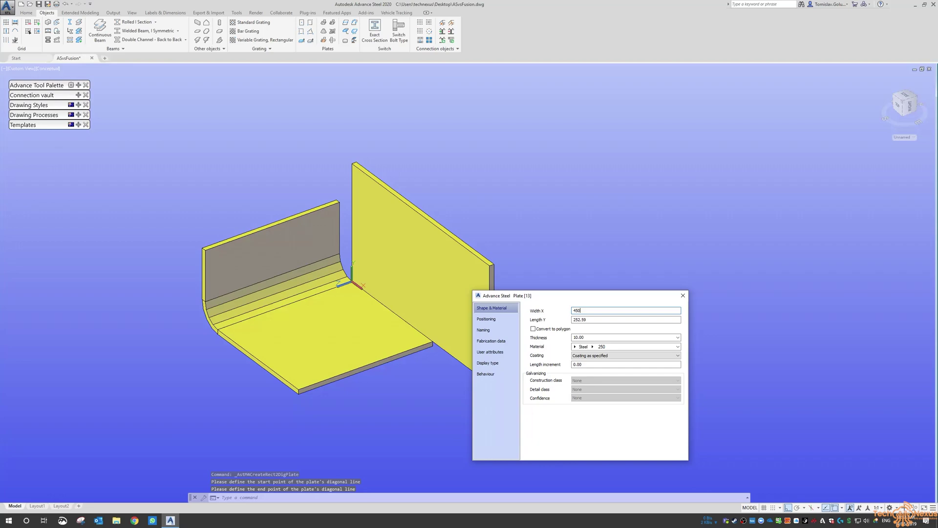
pyautogui.press('Tab')
pyautogui.write('30')
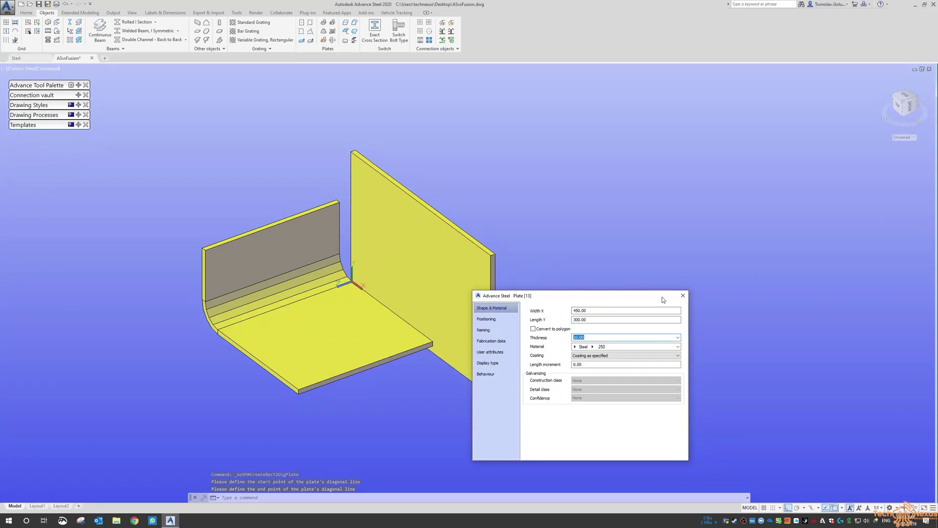
pyautogui.click(683, 295)
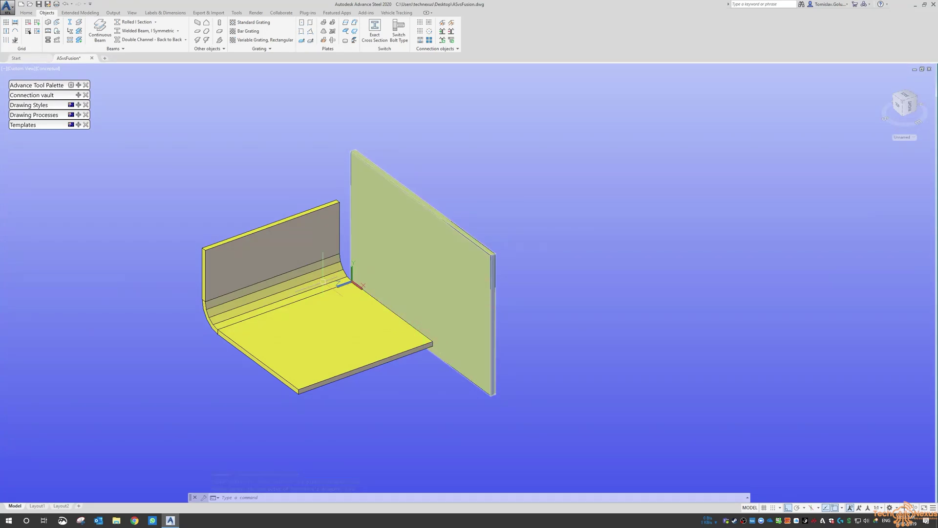
# Step: Move the 450 by 300 plate vertically upward, clear of the horizontal plate
pyautogui.keyDown('shift'); pyautogui.moveTo(416, 286); pyautogui.dragTo(322, 268, button='middle'); pyautogui.keyUp('shift')
pyautogui.write('m')
pyautogui.press('space')
pyautogui.click(317, 197)
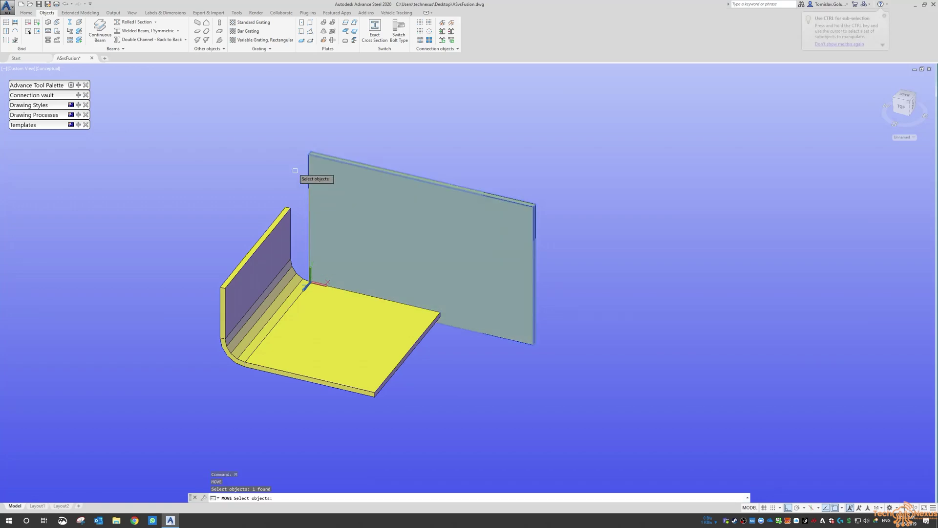
pyautogui.press('space')
pyautogui.click(289, 160)
pyautogui.click(288, 122)
# Step: Move the raised plate so its lower corner snaps to the horizontal plate's corner at the UCS origin
pyautogui.scroll(3, 313, 248)
pyautogui.press('space')
pyautogui.click(313, 250)
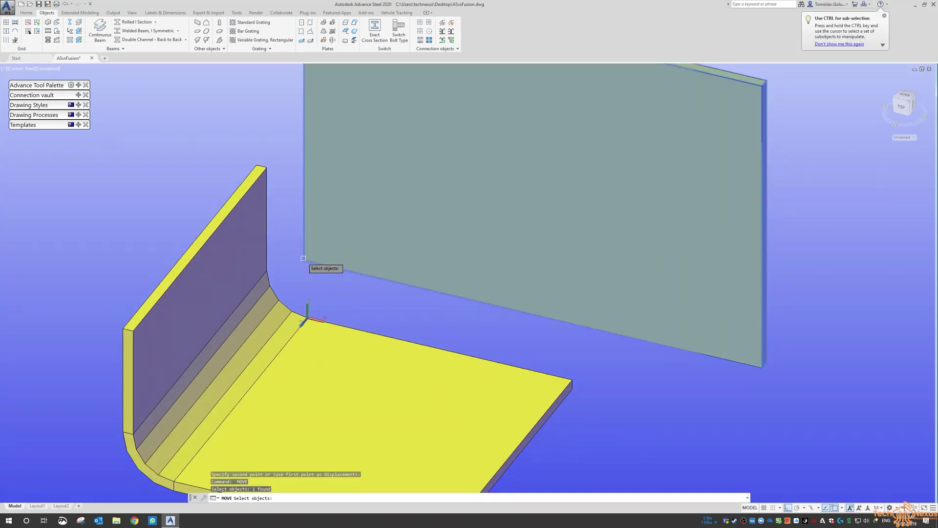
pyautogui.press('space')
pyautogui.click(304, 260)
pyautogui.click(331, 313)
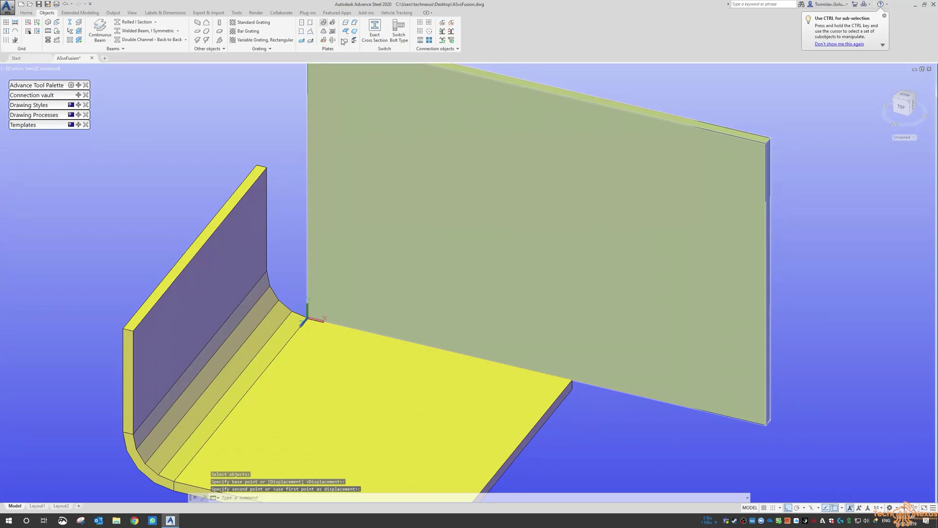
# Step: Join the 450 by 300 plate to the horizontal plate's side edge as a folded plate with the default fold settings
pyautogui.click(323, 22)
pyautogui.click(564, 392)
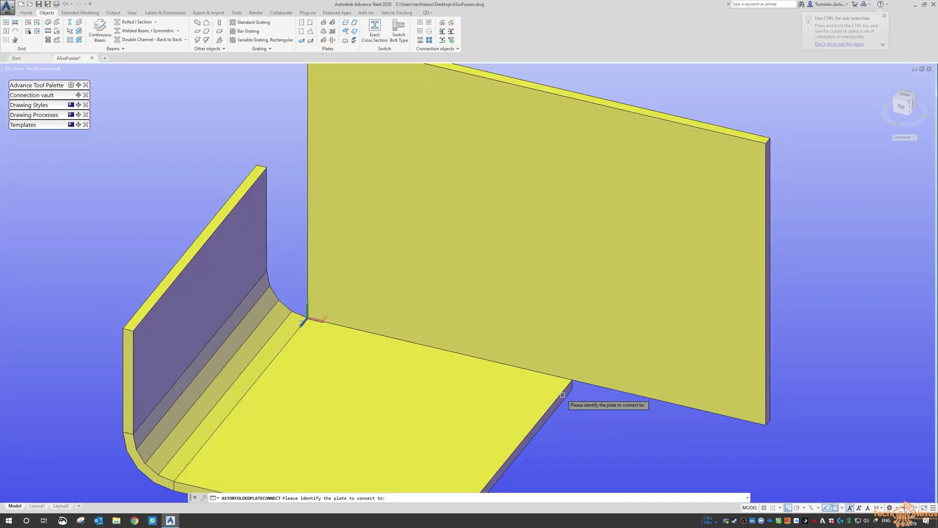
pyautogui.click(593, 377)
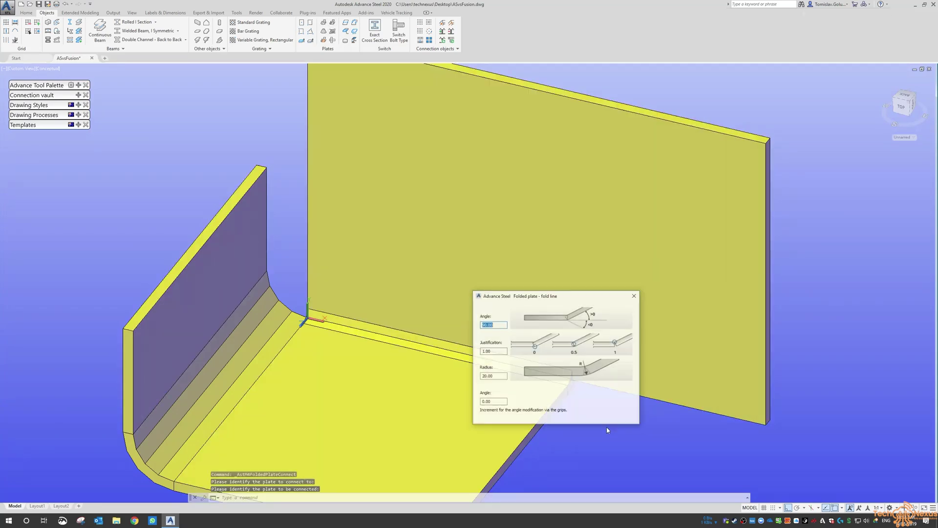
pyautogui.click(634, 296)
pyautogui.scroll(-3, 417, 260)
pyautogui.keyDown('shift'); pyautogui.moveTo(540, 345); pyautogui.dragTo(491, 337, button='middle'); pyautogui.keyUp('shift')
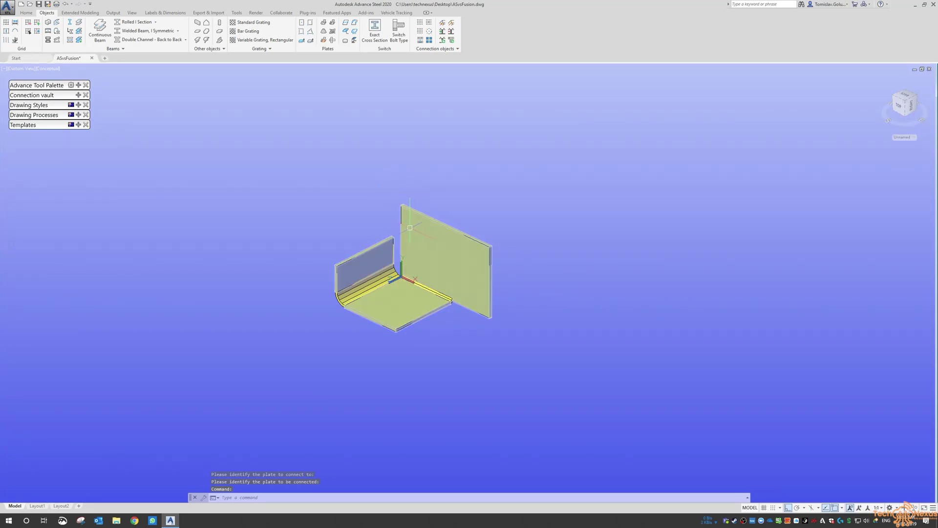
# Step: Run numbering on single parts with method SP: 1000,1001...;MP:1,2,3, and on assemblies with a method other than With Drawing Number
pyautogui.click(26, 13)
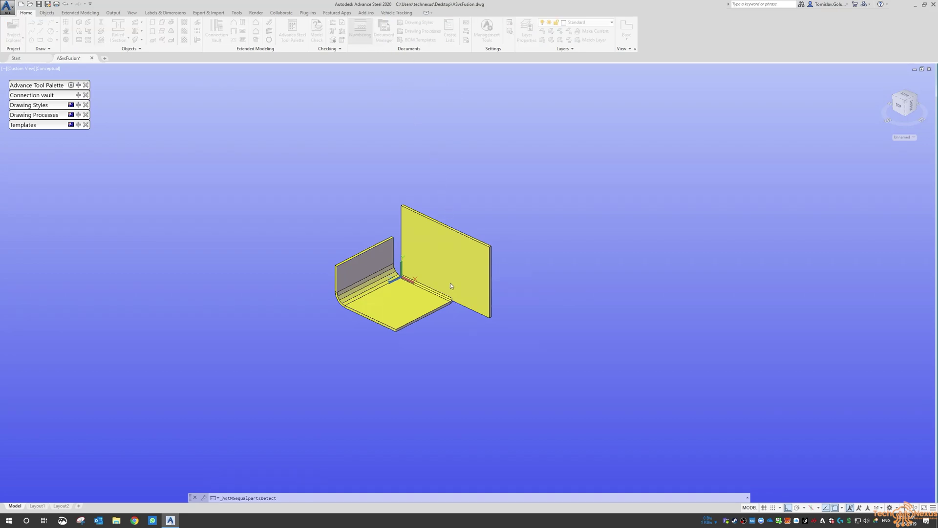
pyautogui.click(456, 250)
pyautogui.click(456, 256)
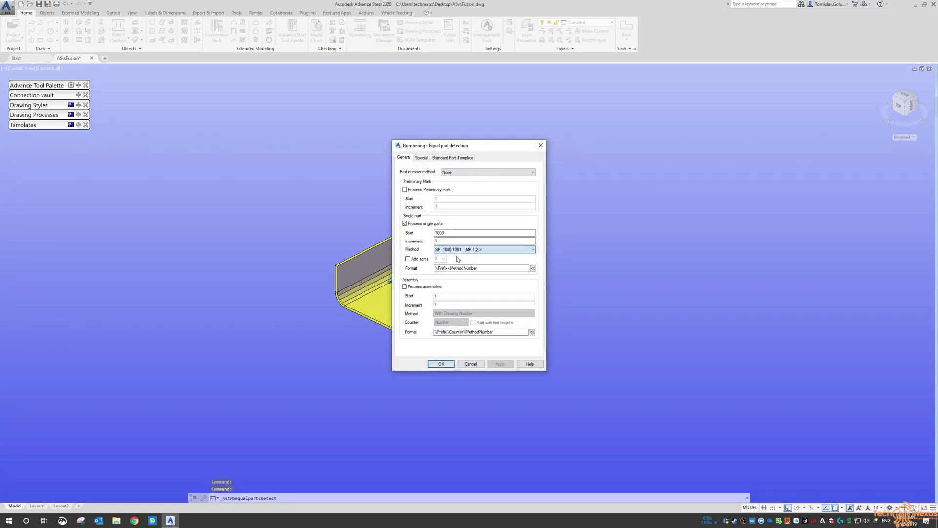
pyautogui.click(405, 286)
pyautogui.click(465, 314)
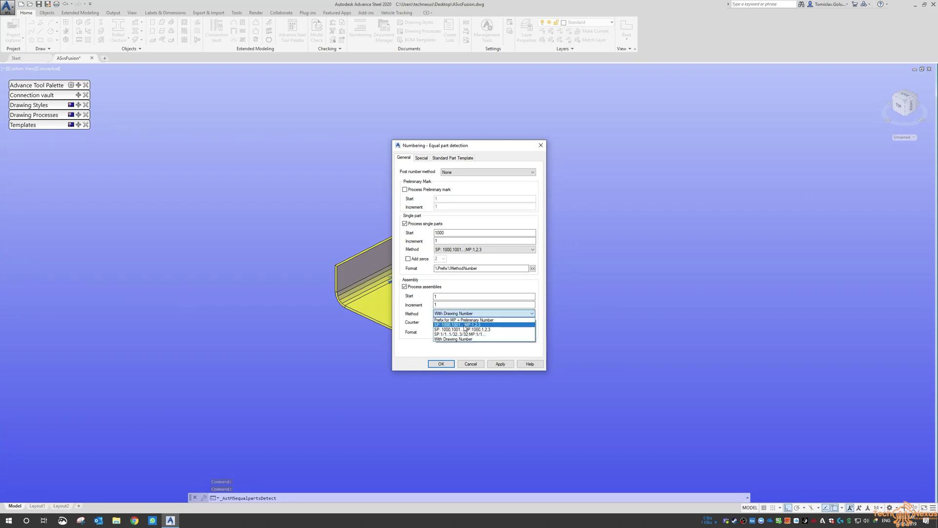
pyautogui.click(455, 336)
pyautogui.click(441, 364)
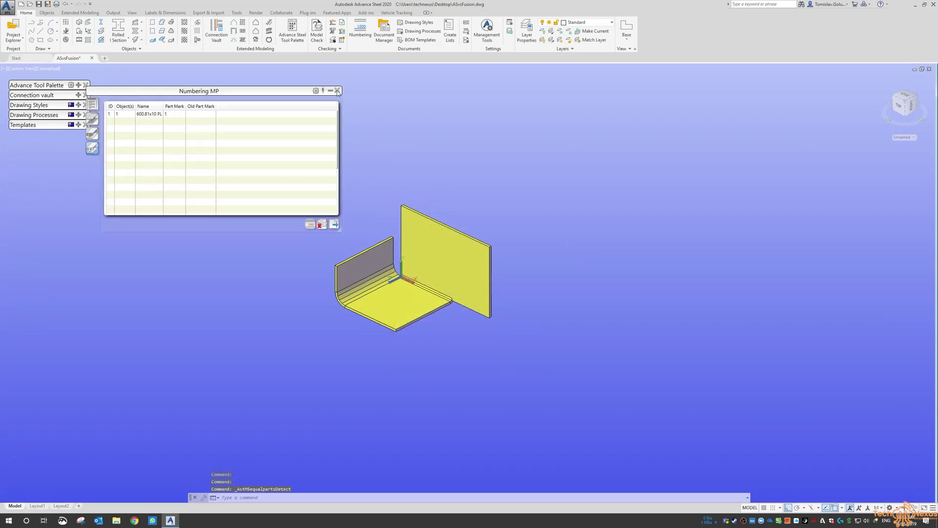
pyautogui.click(337, 91)
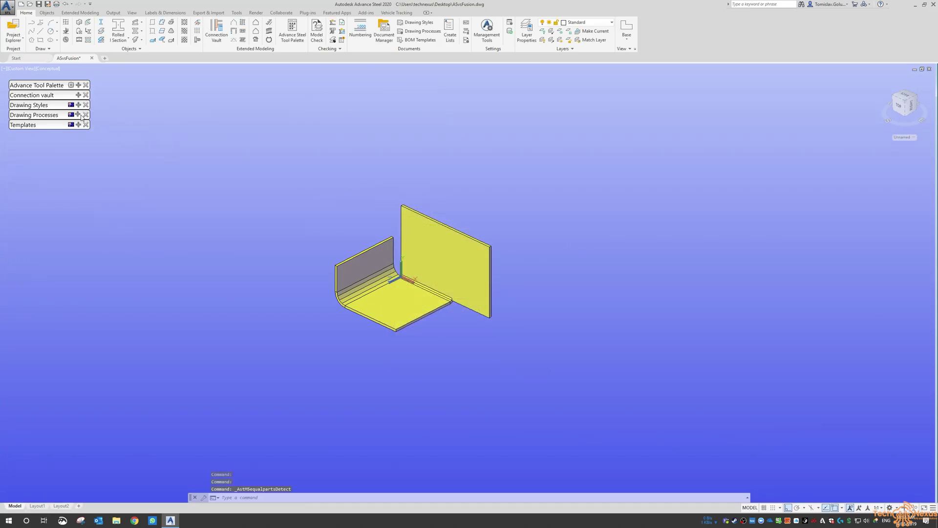
# Step: Create a detail drawing of the folded plate with the 6 - Development 1:10 CO drawing style from the Parts category
pyautogui.moveTo(80, 106)
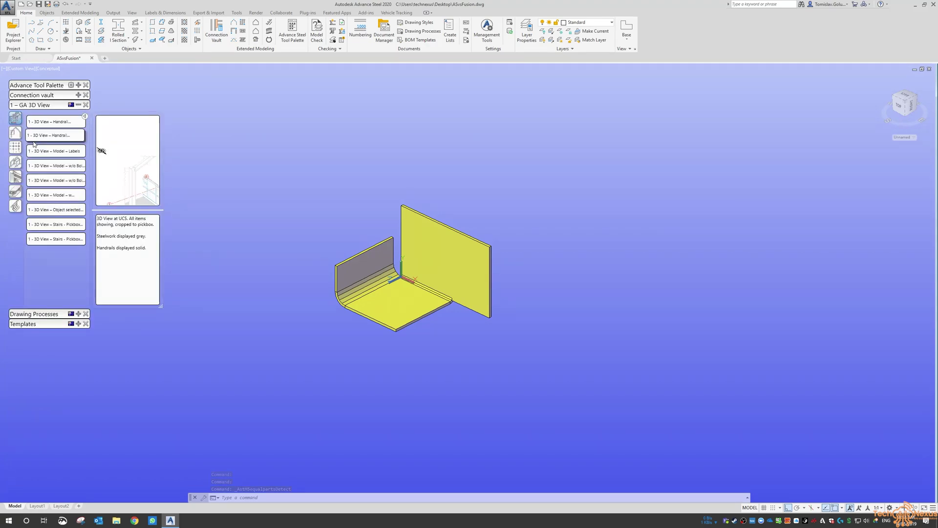
pyautogui.click(14, 178)
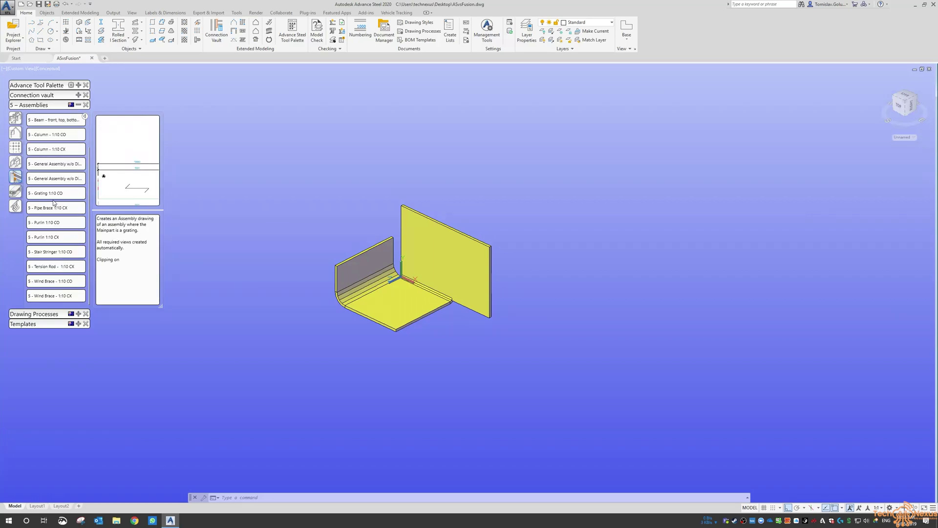
pyautogui.click(18, 194)
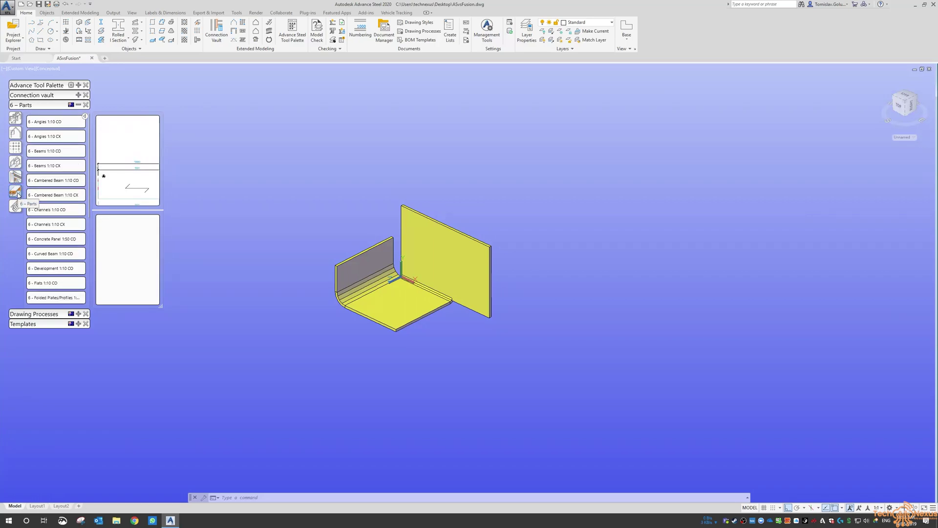
pyautogui.scroll(-2, 39, 188)
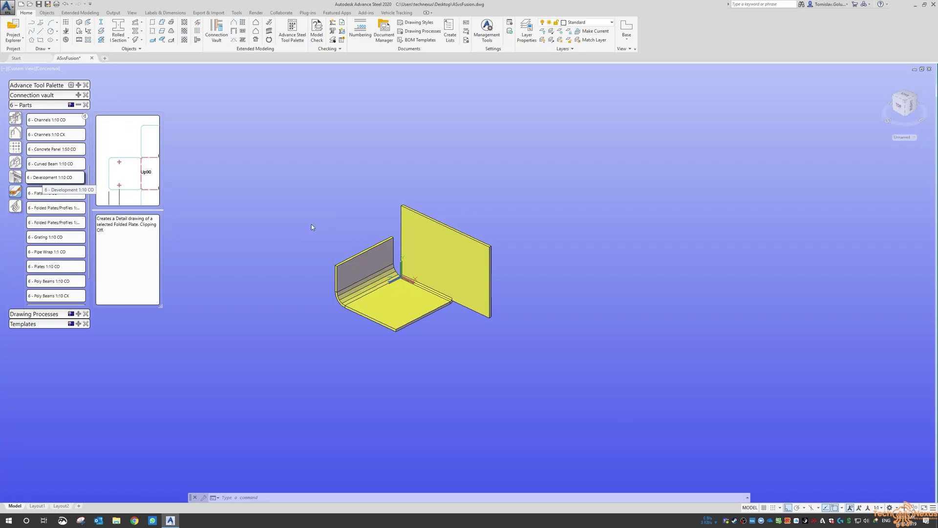
pyautogui.click(391, 307)
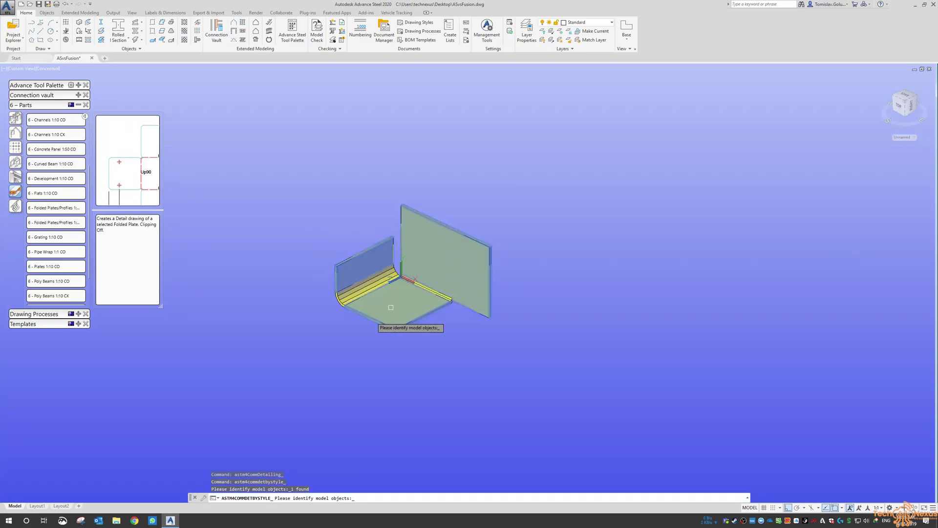
pyautogui.rightClick(326, 345)
pyautogui.click(428, 246)
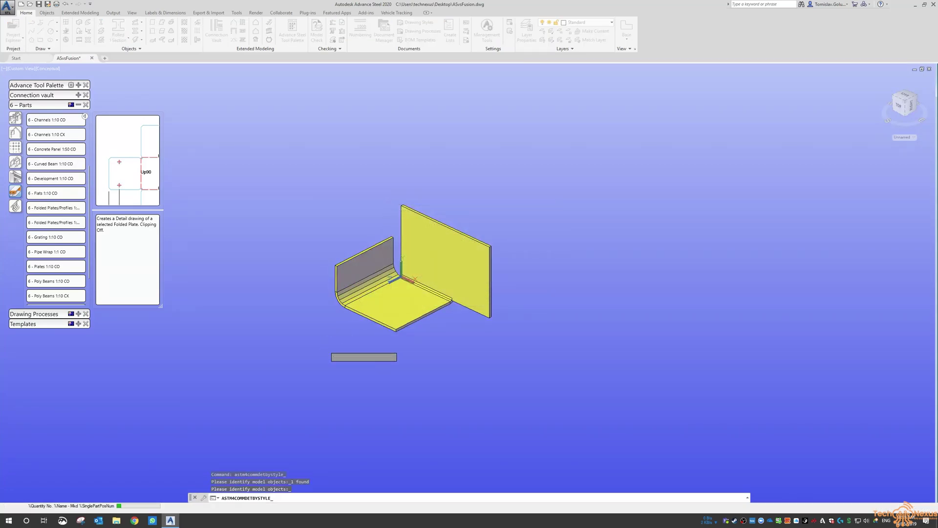
# Step: Show the folded plate's part detail, inspect its unfolded outline, bend lines and dimensions, and close the drawing without saving
pyautogui.click(464, 292)
pyautogui.rightClick(464, 271)
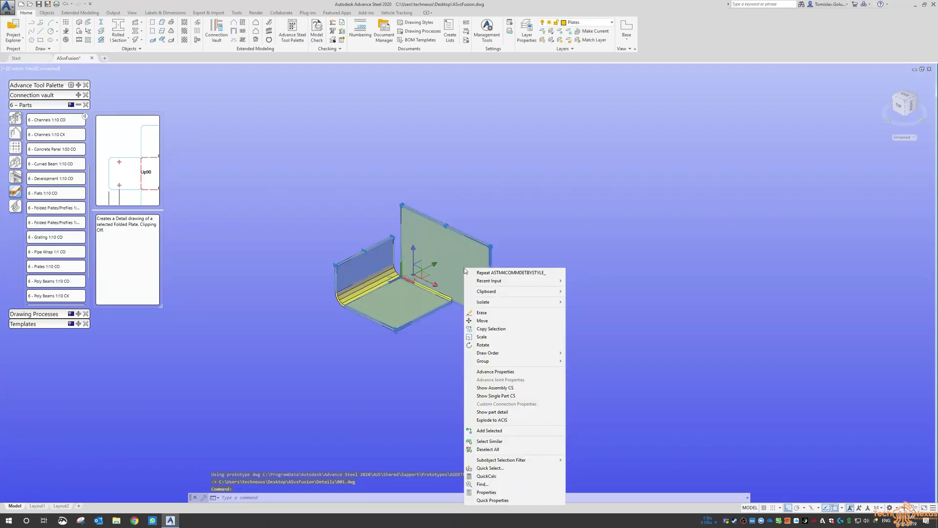
pyautogui.click(526, 412)
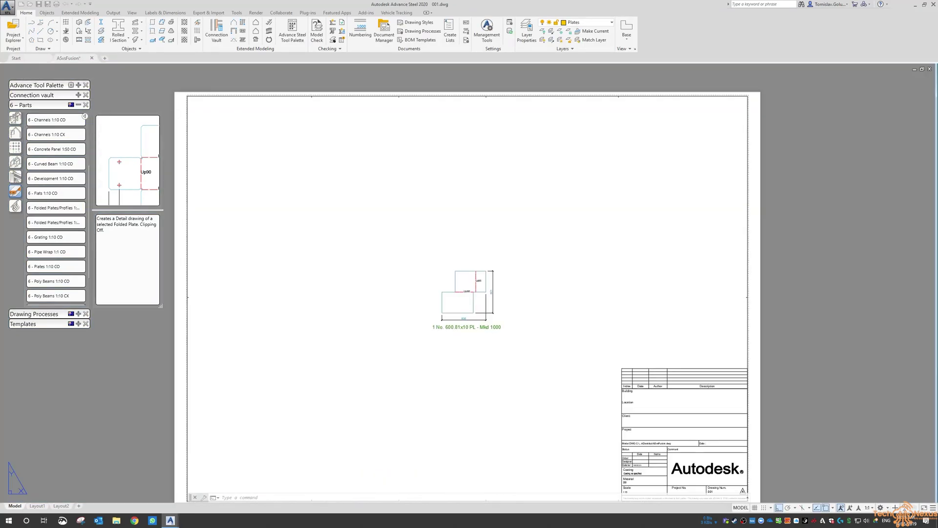
pyautogui.scroll(8, 500, 308)
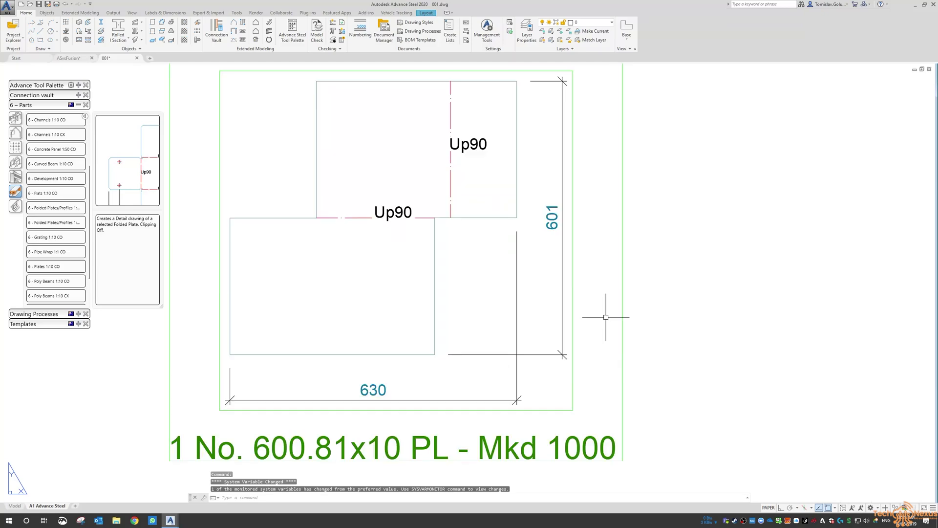
pyautogui.scroll(-3, 660, 327)
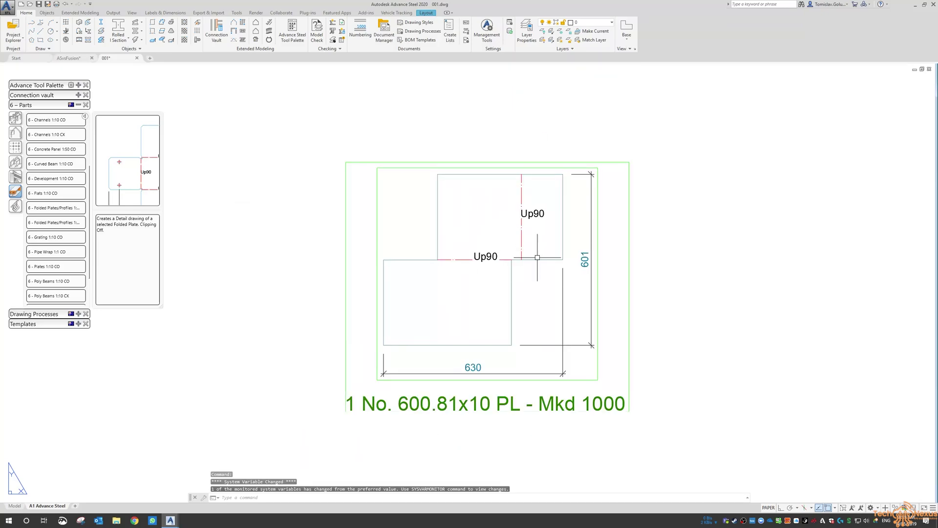
pyautogui.click(136, 58)
pyautogui.click(490, 276)
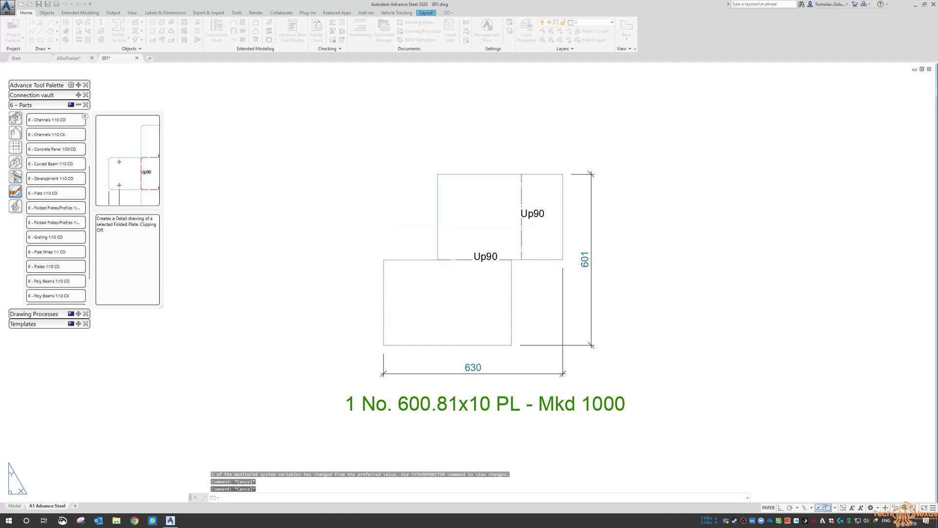
# Step: Switch the bolt type to holes and place a rectangular hole pattern on the vertical plate between its lower left and upper right corners
pyautogui.scroll(3, 445, 204)
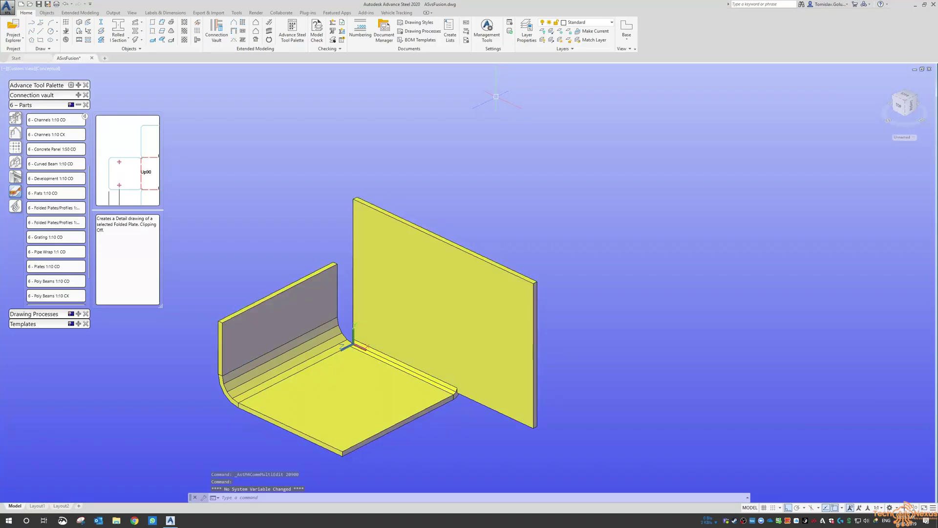
pyautogui.click(47, 13)
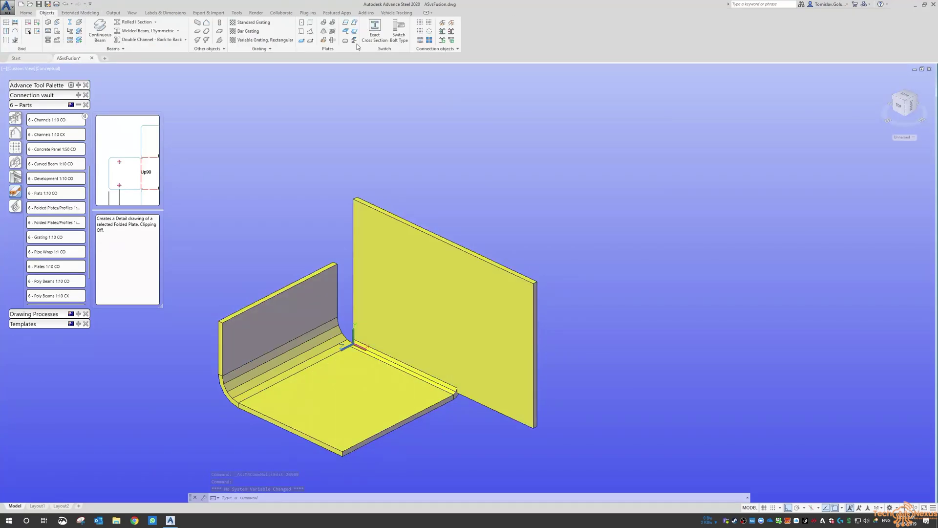
pyautogui.click(398, 37)
pyautogui.click(400, 38)
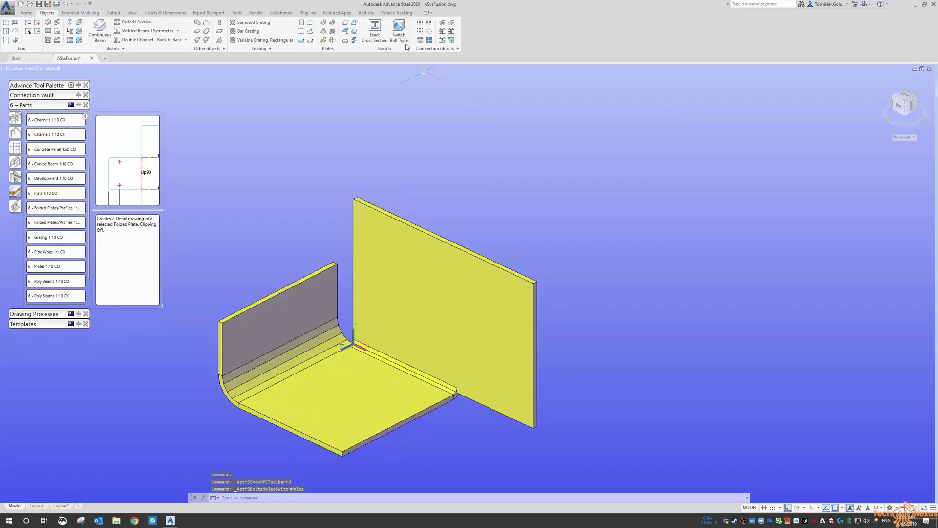
pyautogui.click(424, 27)
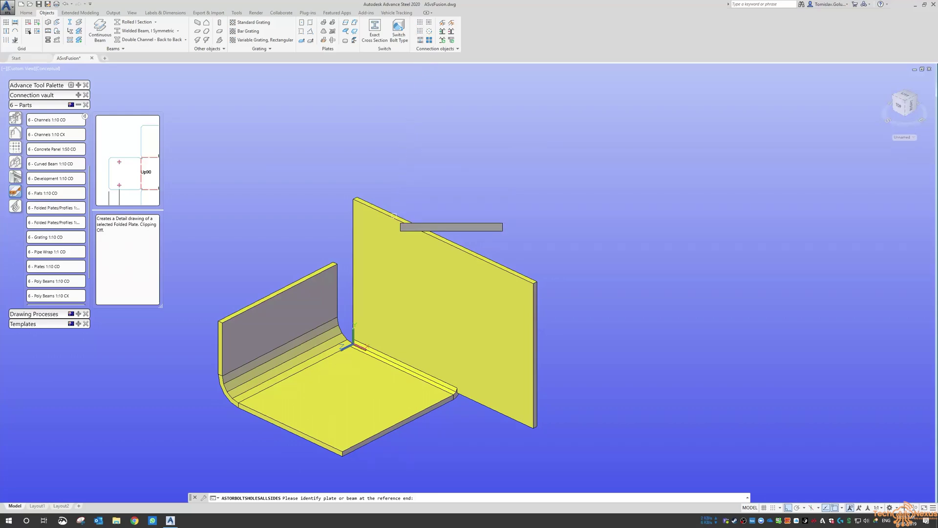
pyautogui.click(397, 222)
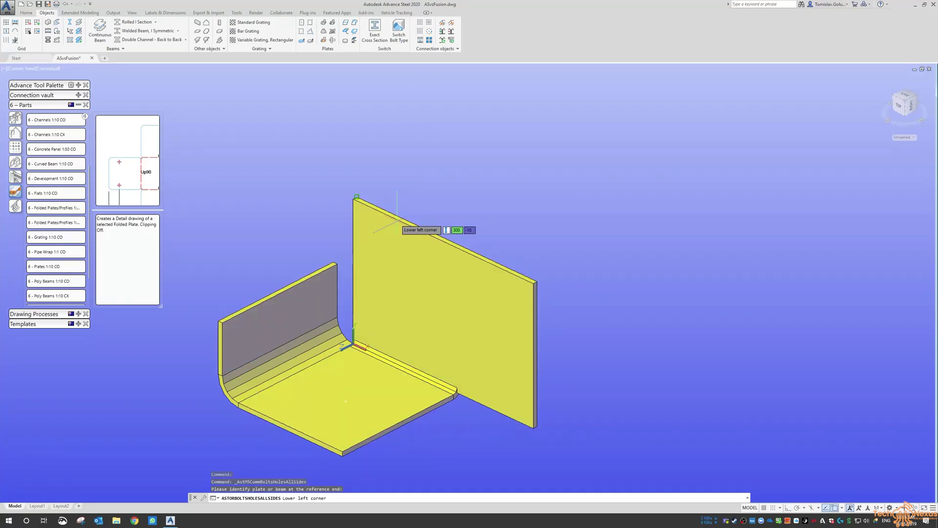
pyautogui.click(353, 338)
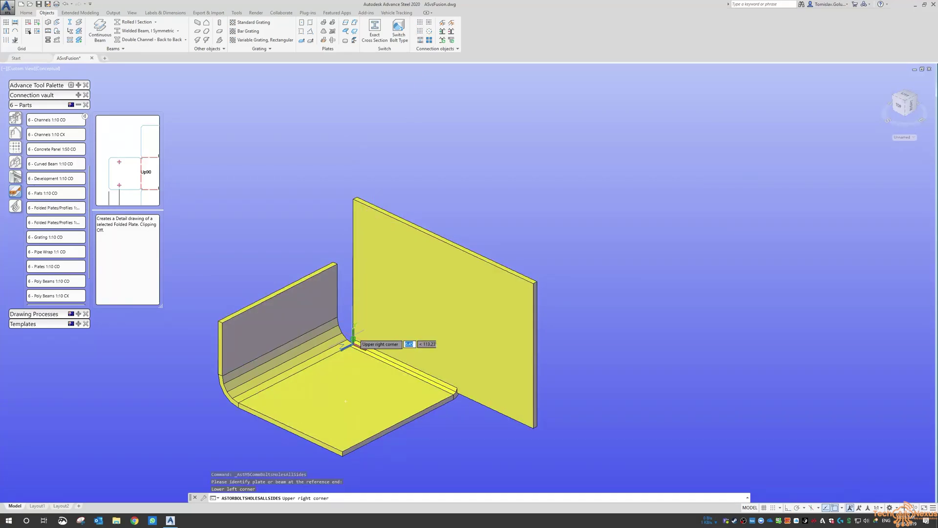
pyautogui.click(533, 283)
# Step: Set the hole pattern to 4 holes in X and 4 in Y with 25 mm edge distances in both directions
pyautogui.click(507, 319)
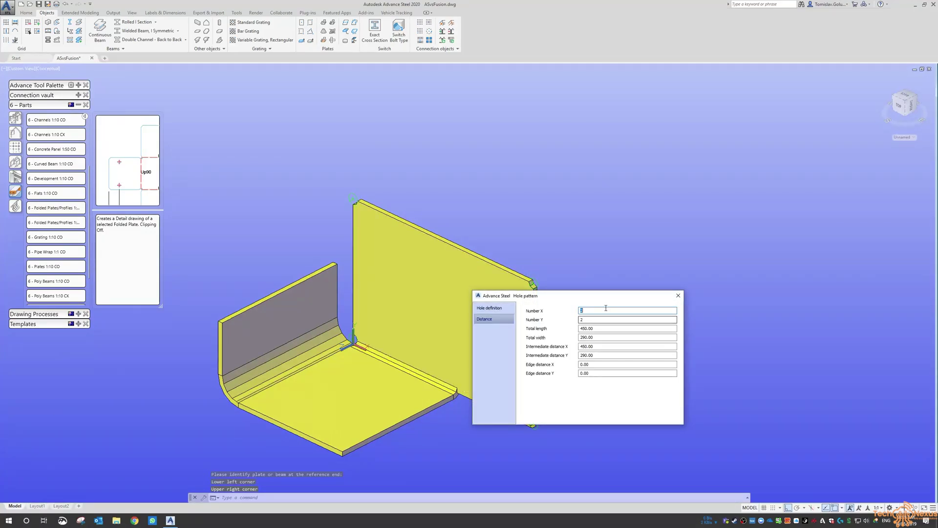
pyautogui.write('4')
pyautogui.press('Tab')
pyautogui.write('4')
pyautogui.press('Tab')
pyautogui.press('Tab')
pyautogui.press('Tab')
pyautogui.press('Tab')
pyautogui.press('Tab')
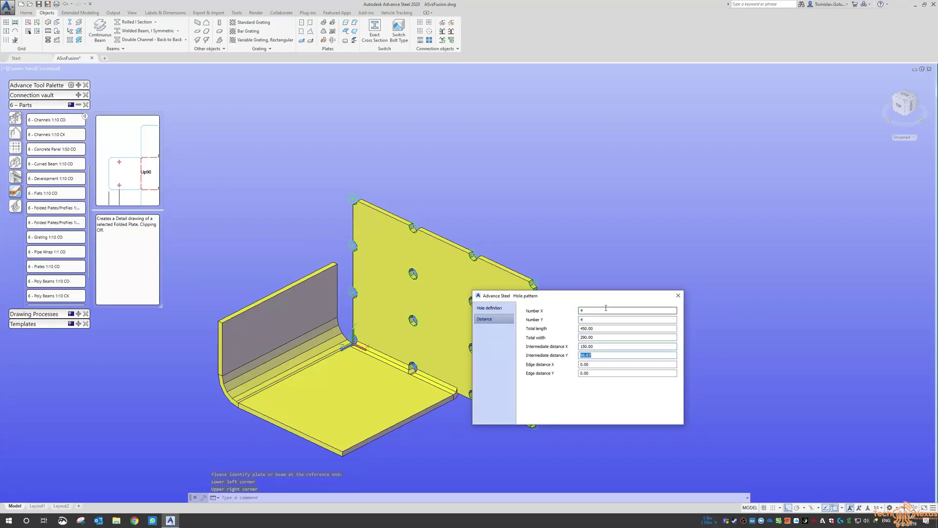
pyautogui.write('25')
pyautogui.press('Tab')
pyautogui.write('25')
pyautogui.press('Tab')
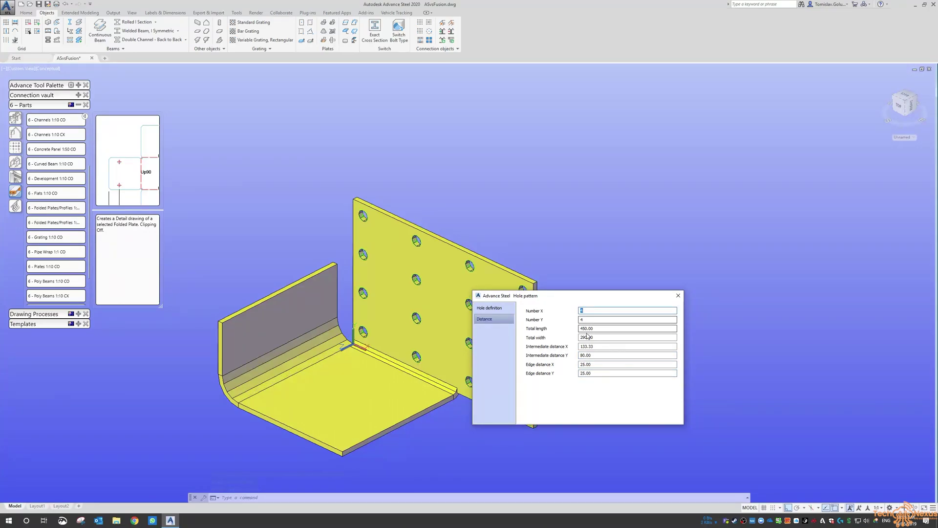
pyautogui.click(678, 296)
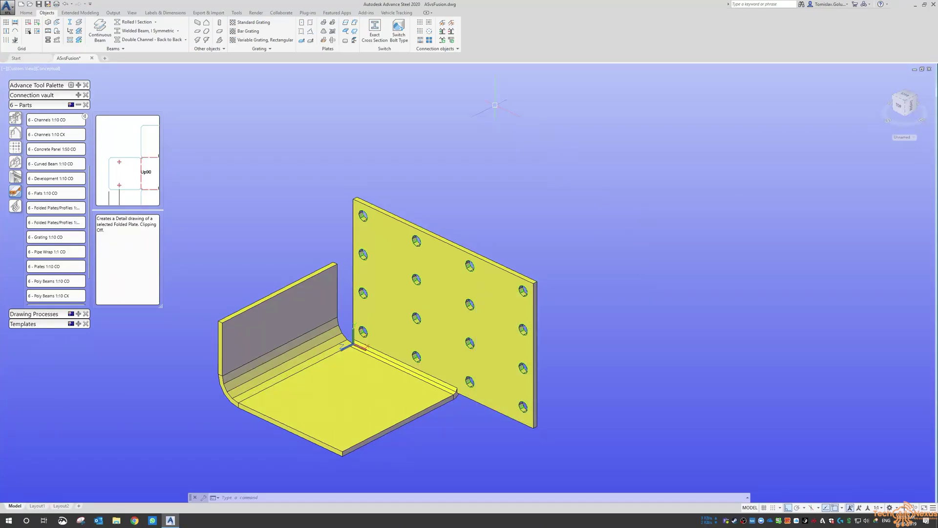
# Step: Force an update of the detail drawing listed under Update required in the Document Manager
pyautogui.click(26, 13)
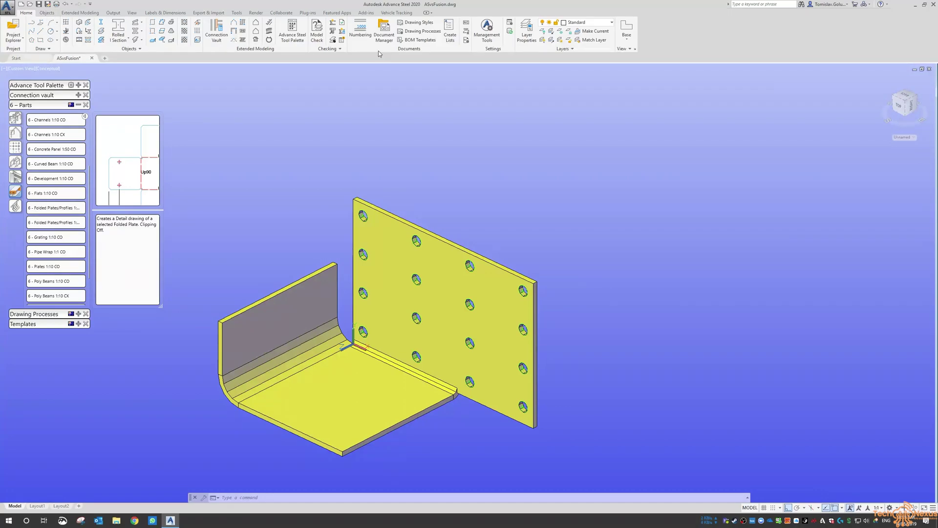
pyautogui.click(384, 30)
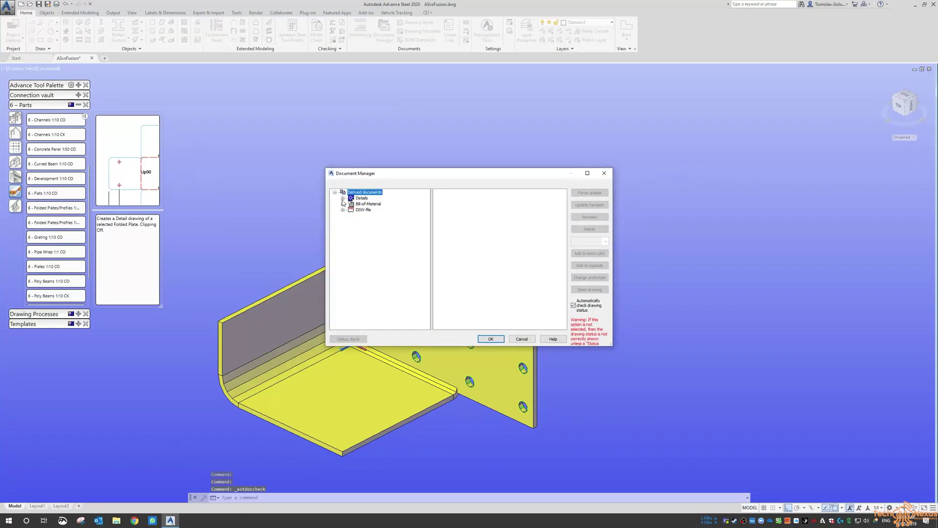
pyautogui.click(343, 198)
pyautogui.click(351, 203)
pyautogui.rightClick(383, 206)
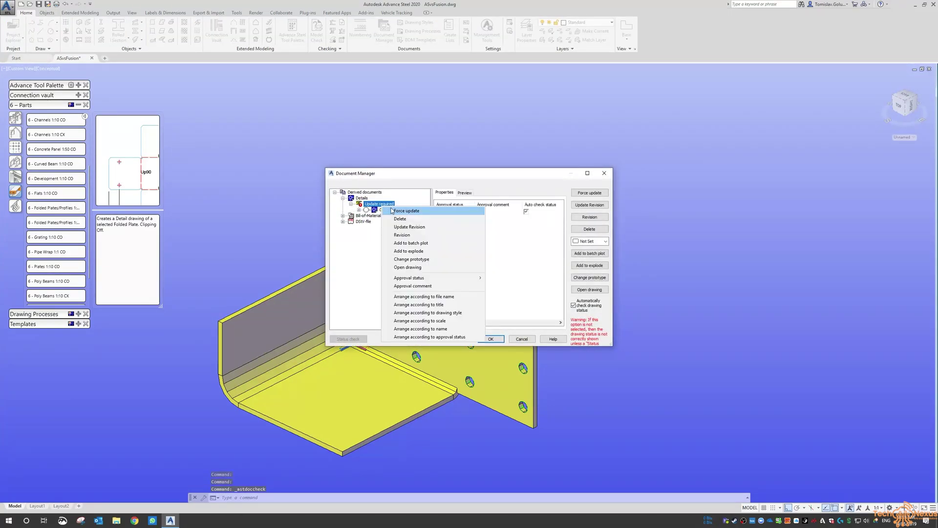
pyautogui.click(393, 211)
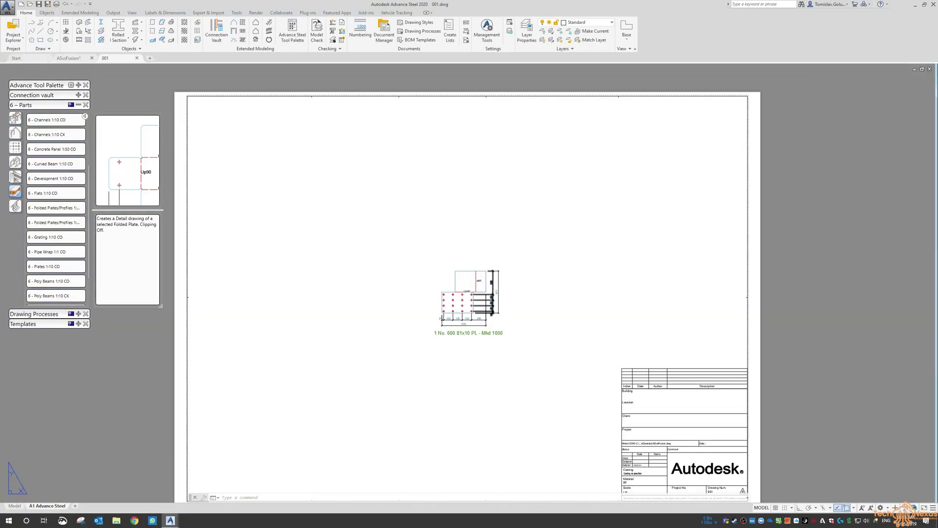
# Step: Inspect the hole positions and dimensions in updated drawing 001, and close it with its changes saved
pyautogui.scroll(8, 466, 305)
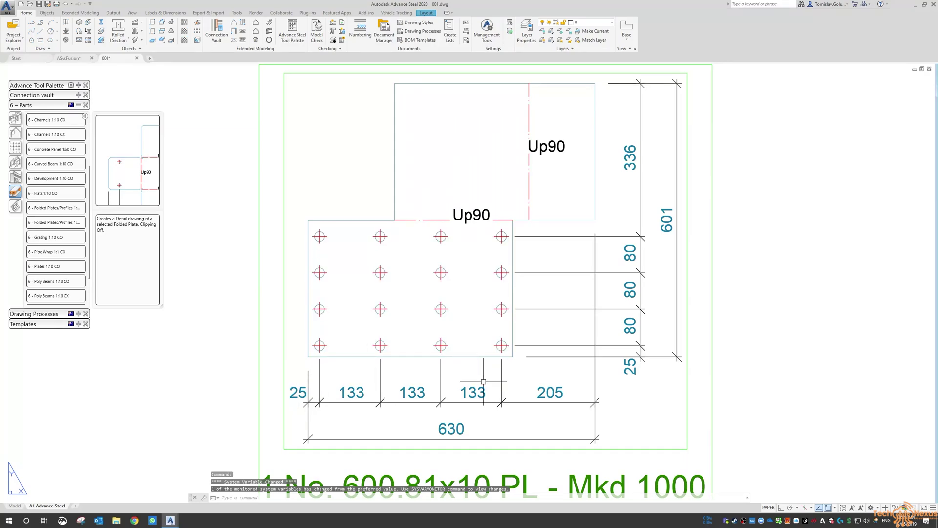
pyautogui.scroll(-5, 512, 192)
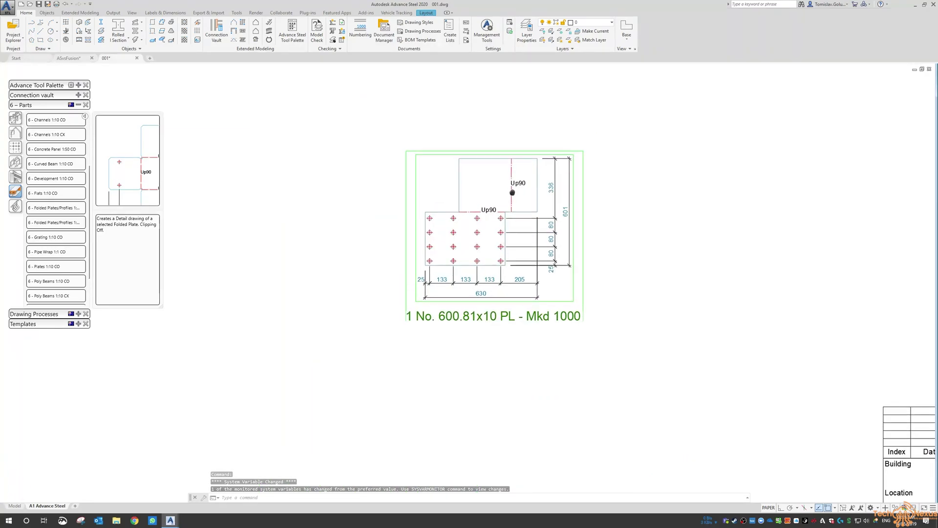
pyautogui.scroll(5, 497, 222)
pyautogui.scroll(-5, 423, 176)
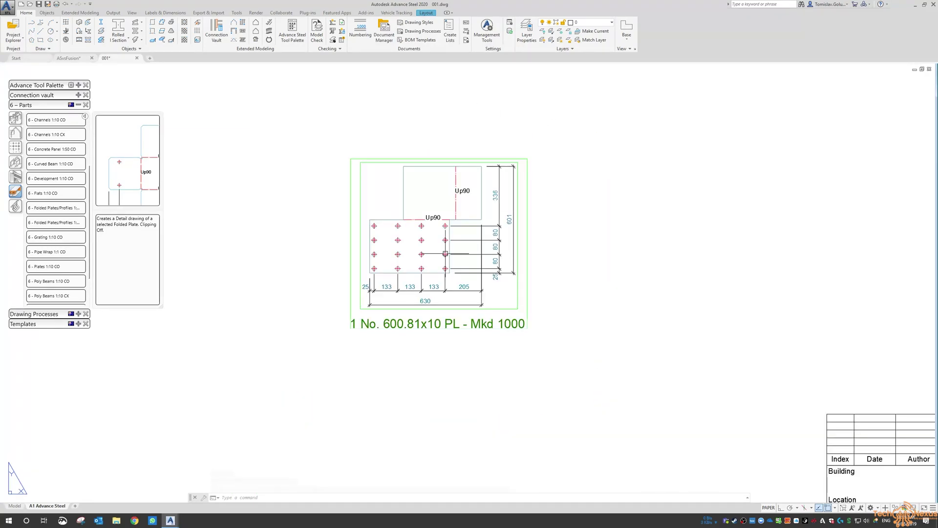
pyautogui.click(137, 58)
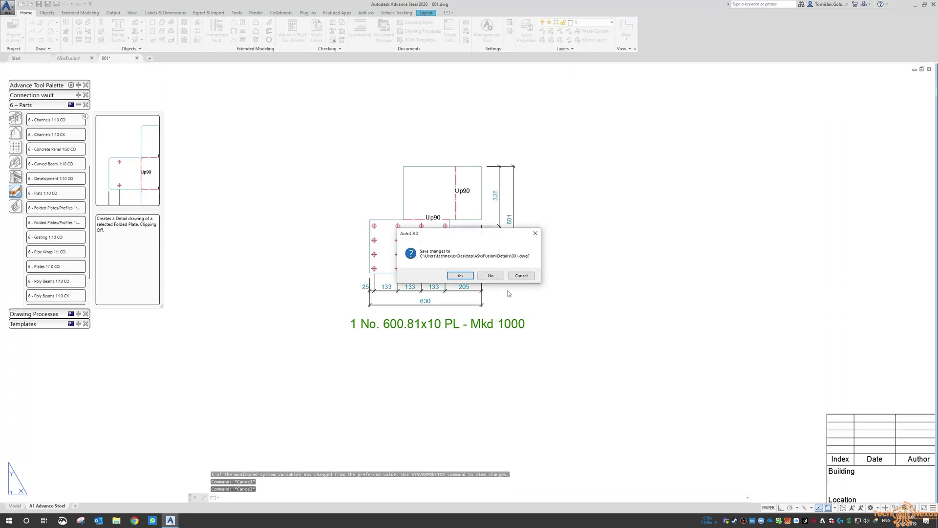
pyautogui.click(460, 275)
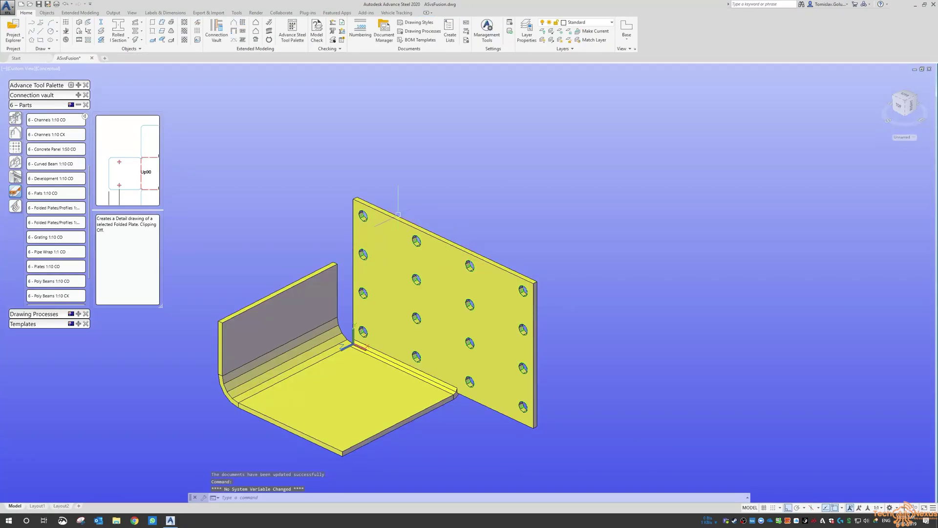
# Step: Select the folded plate in the model
pyautogui.scroll(-2, 423, 289)
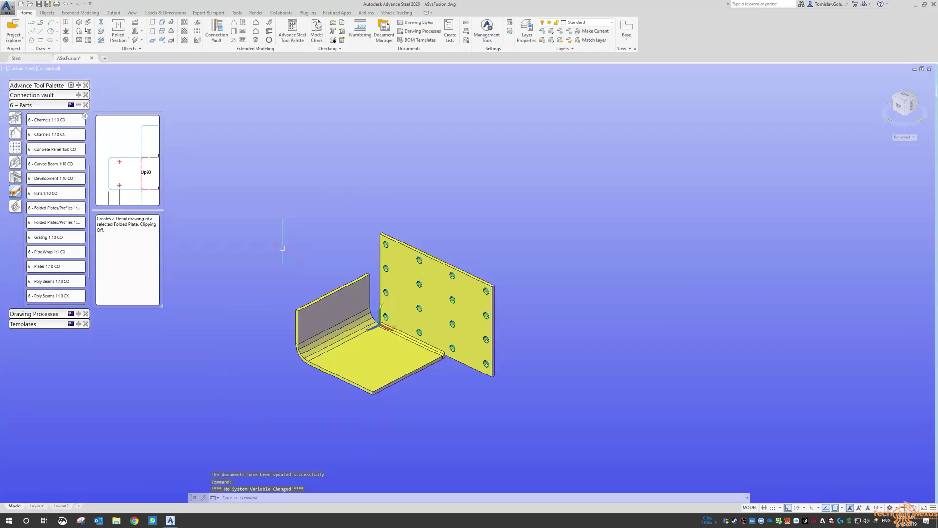
pyautogui.click(49, 12)
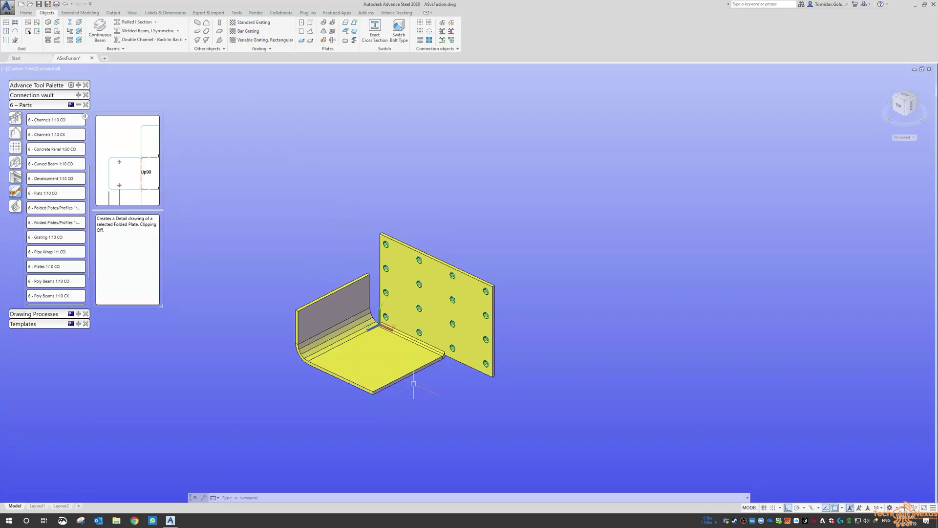
pyautogui.click(381, 371)
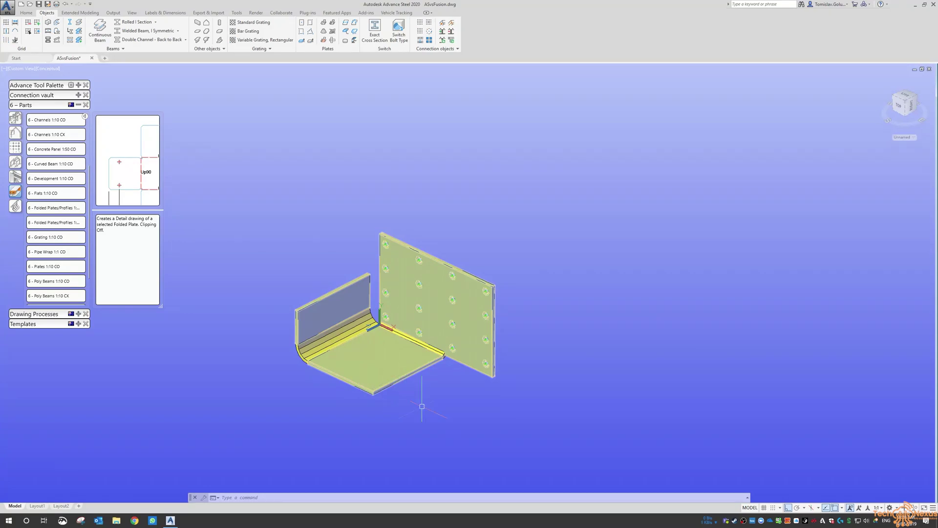